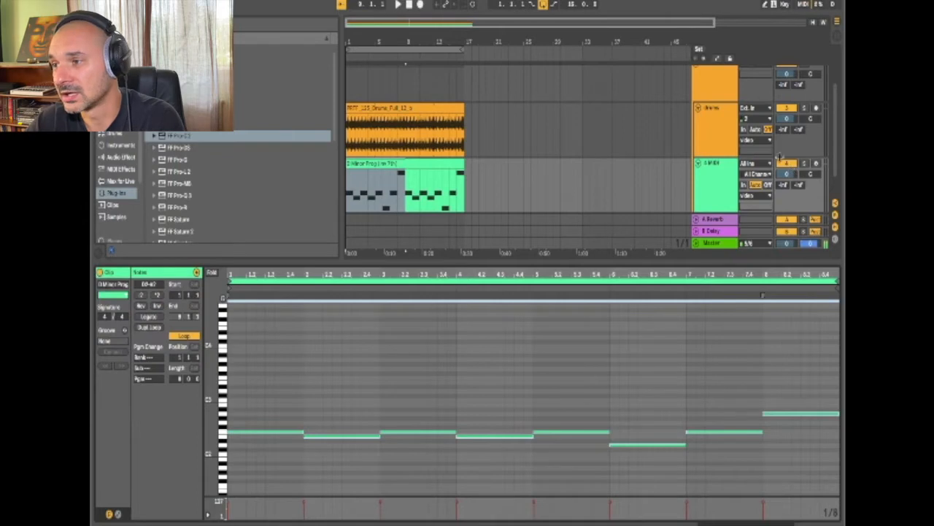
Hide the browser and play back the drum loop on its own
{"action": "left_click", "coordinate": [99, 23]}
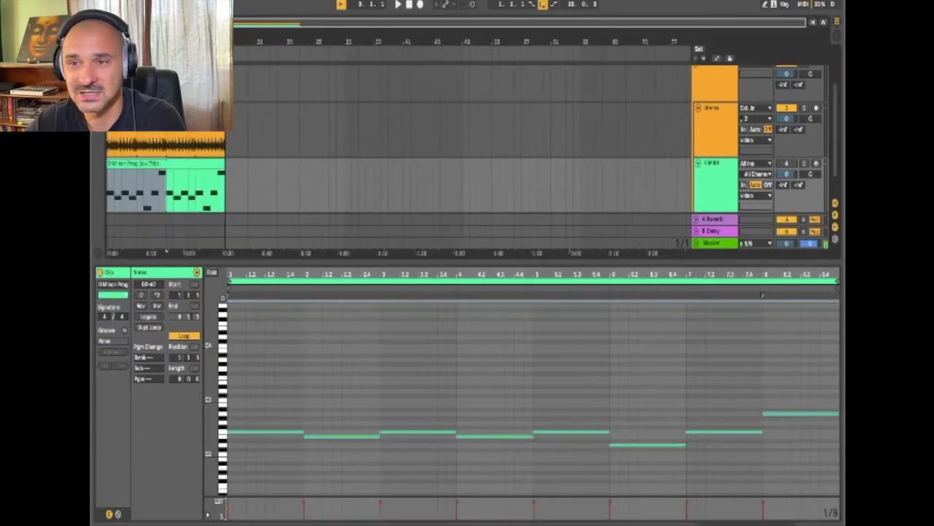
{"action": "left_click", "coordinate": [409, 5]}
{"action": "left_click", "coordinate": [396, 4]}
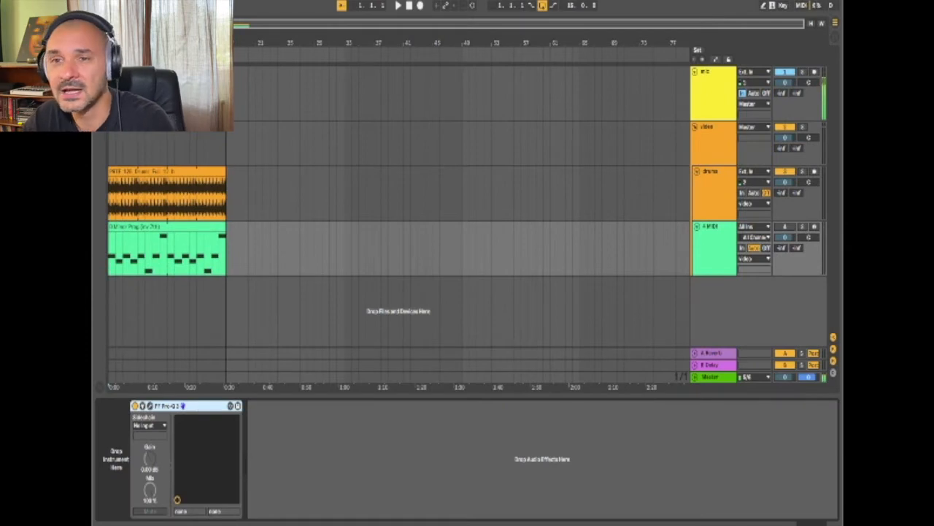
Load the Serum plug-in onto the 4 MIDI track, ahead of FF Pro-Q 3 in the device chain
{"action": "key", "text": "alt+super+b"}
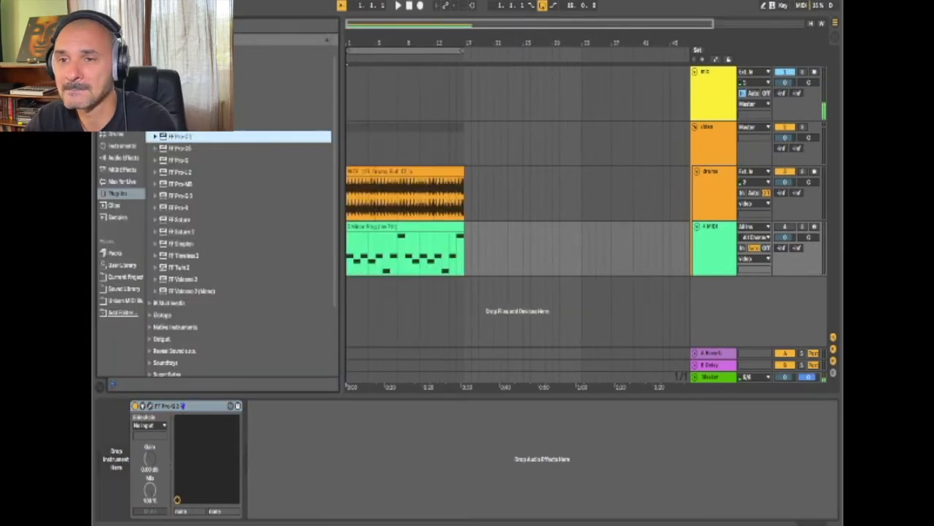
{"action": "scroll", "coordinate": [182, 292], "scroll_direction": "down", "scroll_amount": 5}
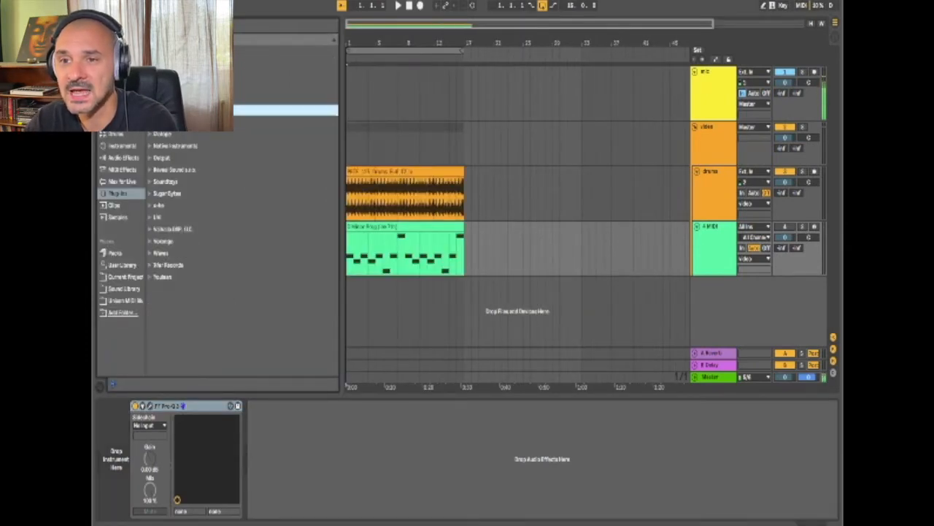
{"action": "left_click", "coordinate": [158, 254]}
{"action": "left_click", "coordinate": [153, 265]}
{"action": "left_click_drag", "start_coordinate": [168, 277], "coordinate": [130, 440]}
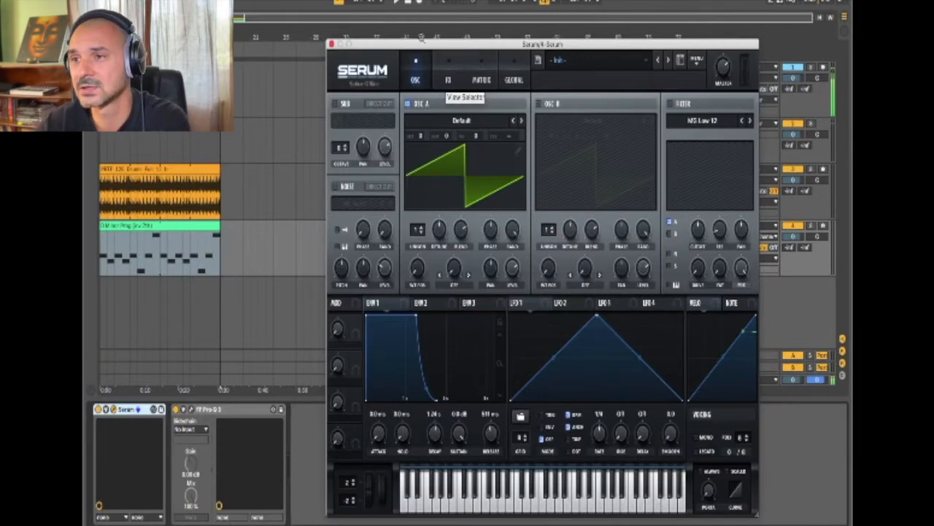
Audition Serum's initial patch and shape envelope 1 with about 492 ms attack, 977 ms decay and -1.9 dB sustain
{"action": "left_click", "coordinate": [398, 3]}
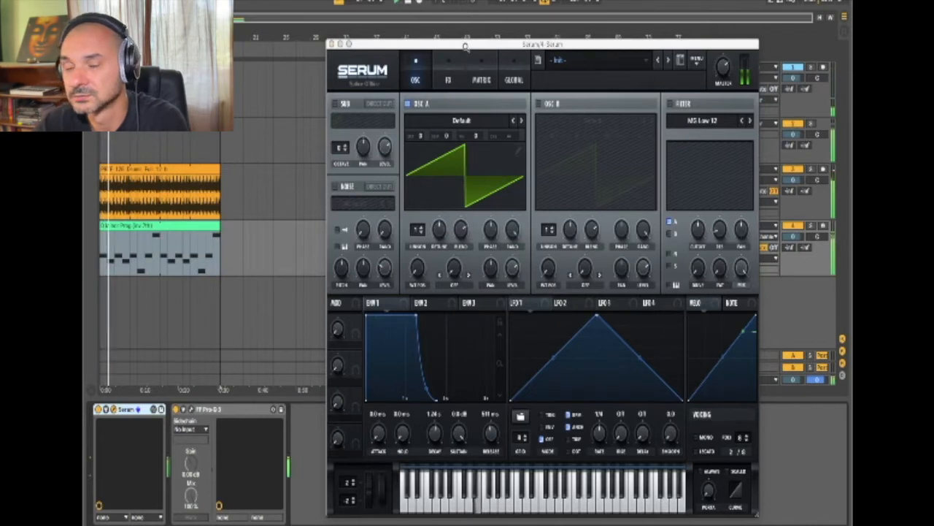
{"action": "left_click", "coordinate": [411, 4]}
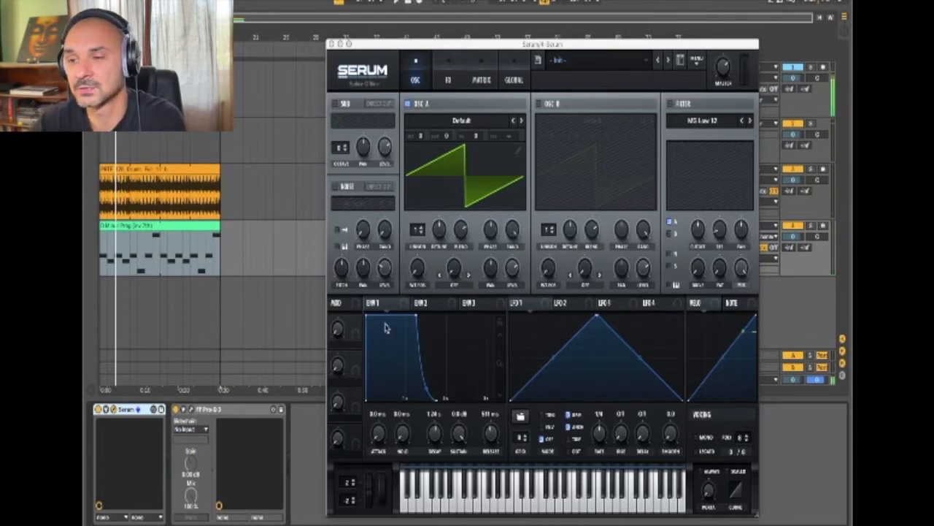
{"action": "left_click_drag", "start_coordinate": [368, 319], "coordinate": [420, 324]}
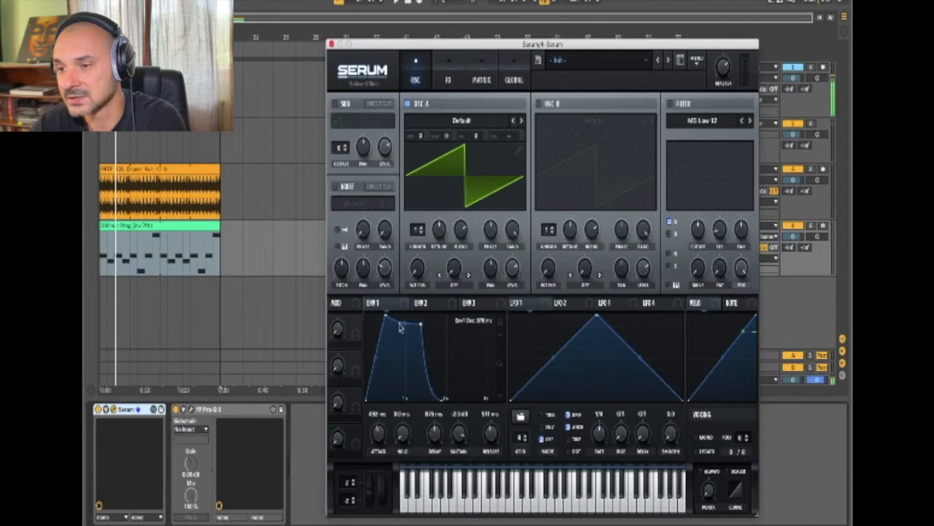
{"action": "left_click_drag", "start_coordinate": [420, 324], "coordinate": [425, 323]}
{"action": "left_click", "coordinate": [408, 3]}
{"action": "left_click", "coordinate": [398, 3]}
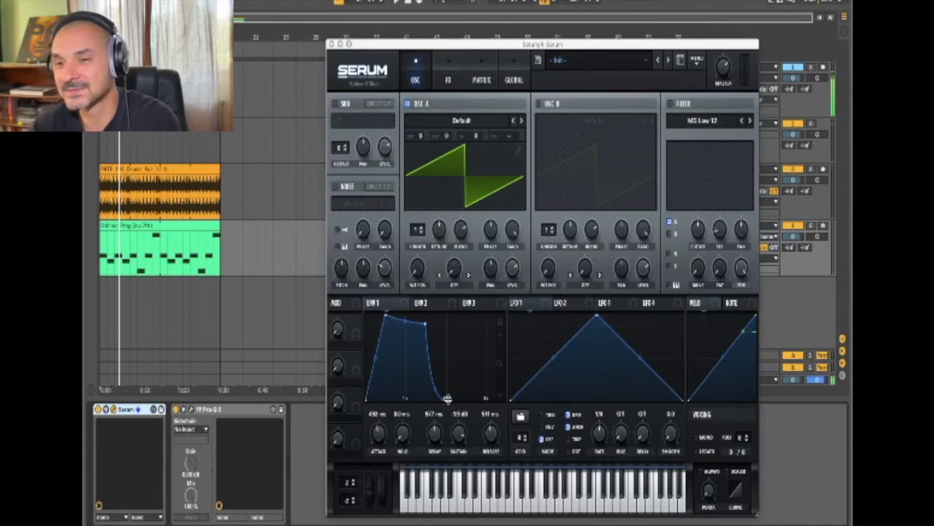
Shorten all notes of the D Minor Prog MIDI clip to half a bar each
{"action": "left_click", "coordinate": [198, 225]}
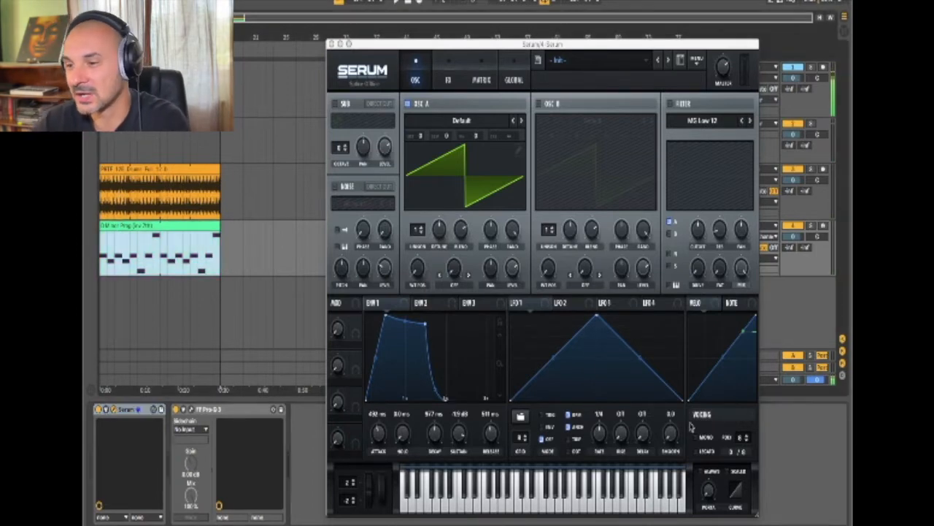
{"action": "left_click", "coordinate": [780, 524]}
{"action": "left_click", "coordinate": [332, 45]}
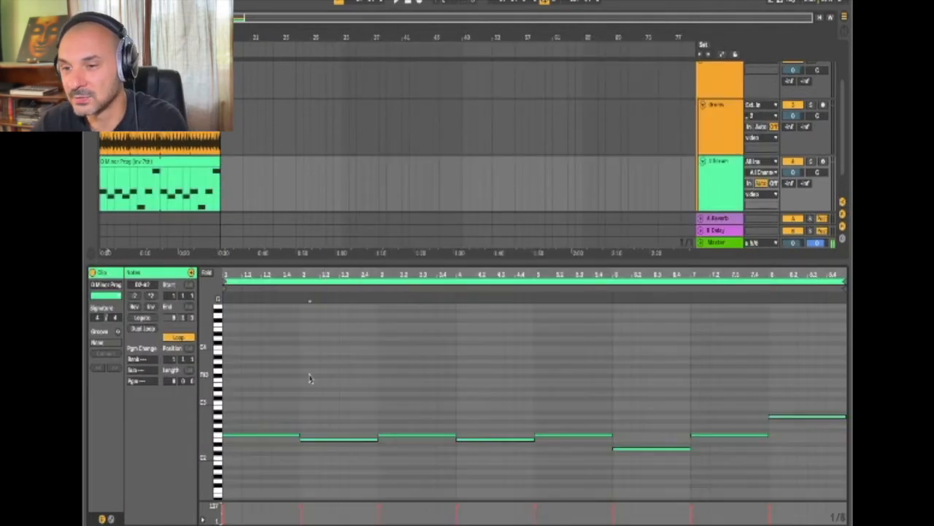
{"action": "left_click", "coordinate": [311, 385]}
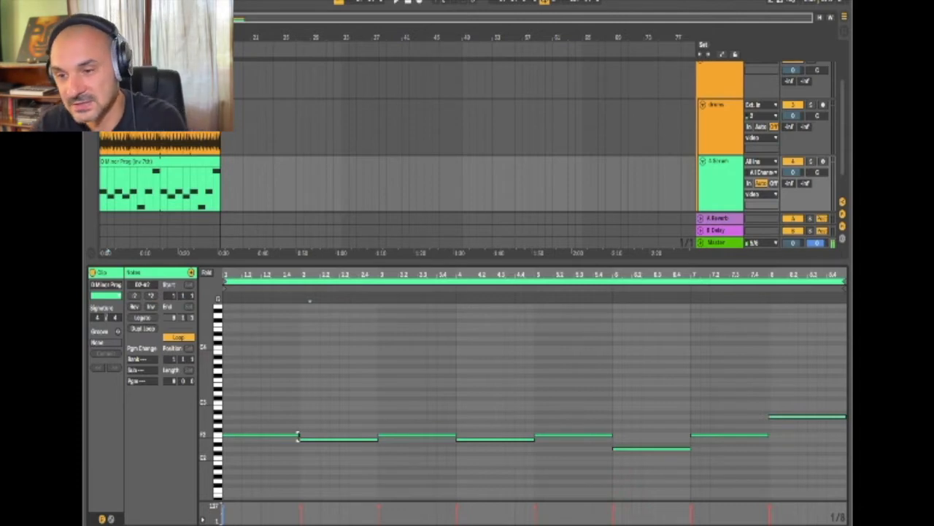
{"action": "key", "text": "ctrl+a"}
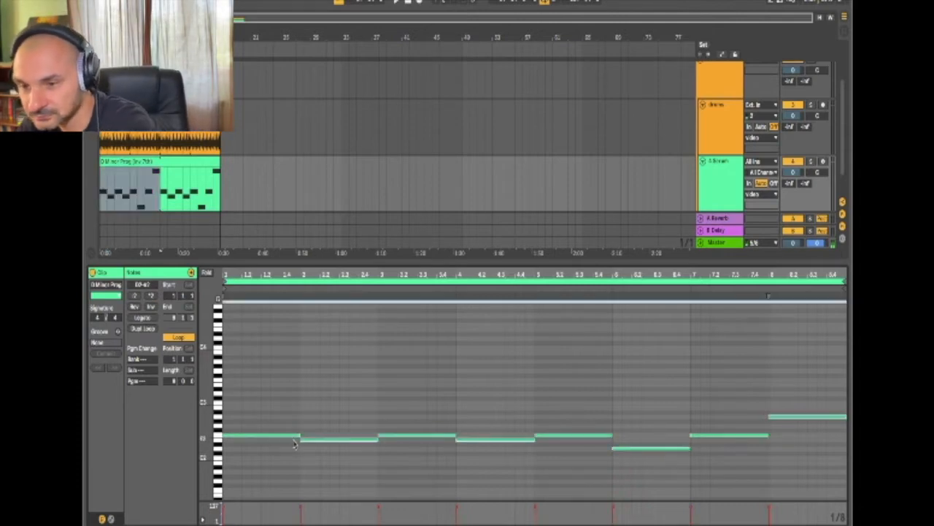
{"action": "left_click_drag", "start_coordinate": [295, 438], "coordinate": [259, 435]}
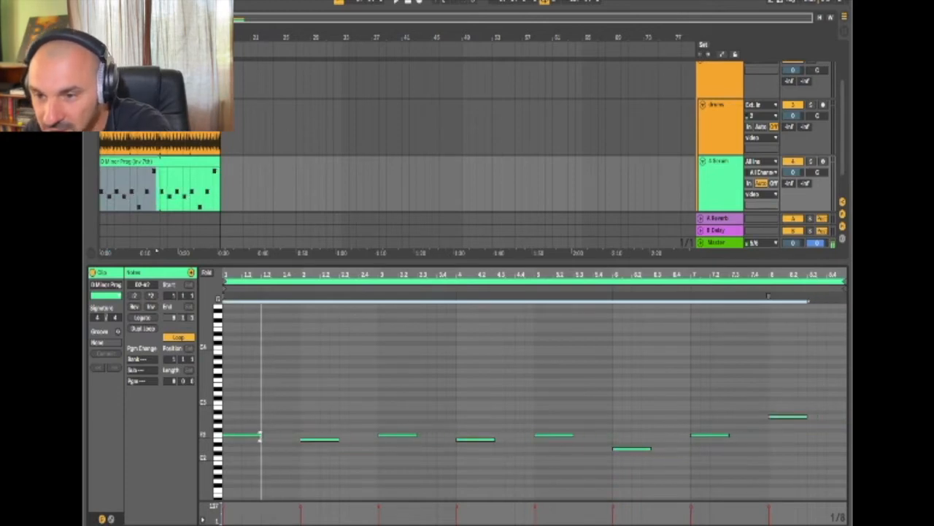
{"action": "left_click", "coordinate": [138, 162]}
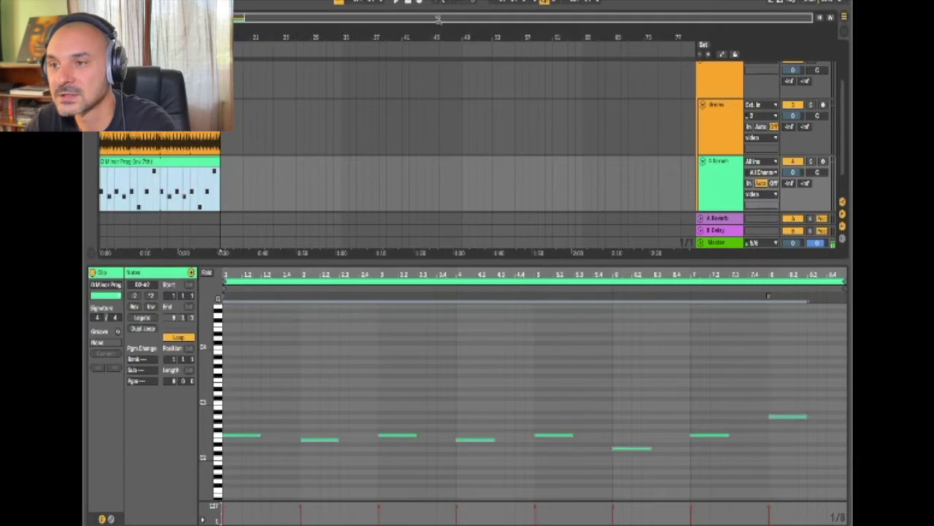
Reopen Serum on the MIDI track and lengthen envelope 1's release to about 1.70 s with a rounded release curve
{"action": "left_click", "coordinate": [729, 185]}
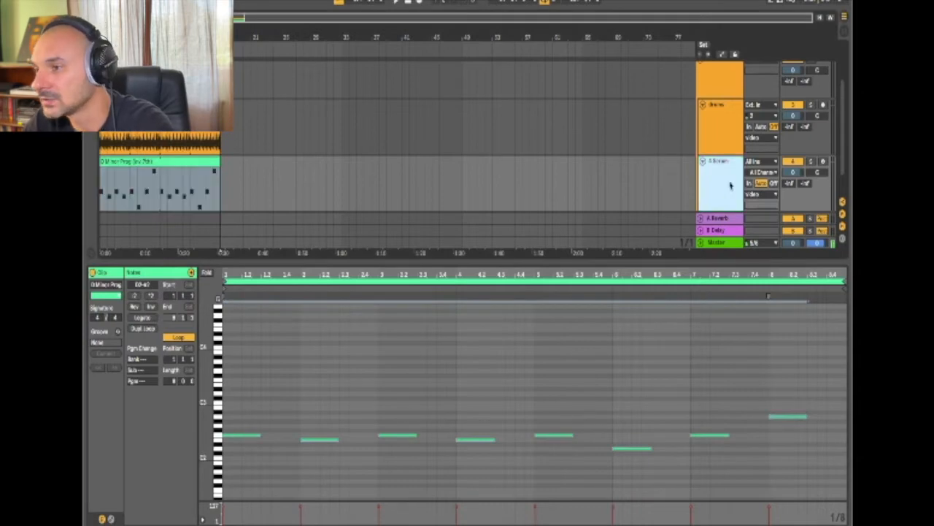
{"action": "left_click", "coordinate": [813, 523]}
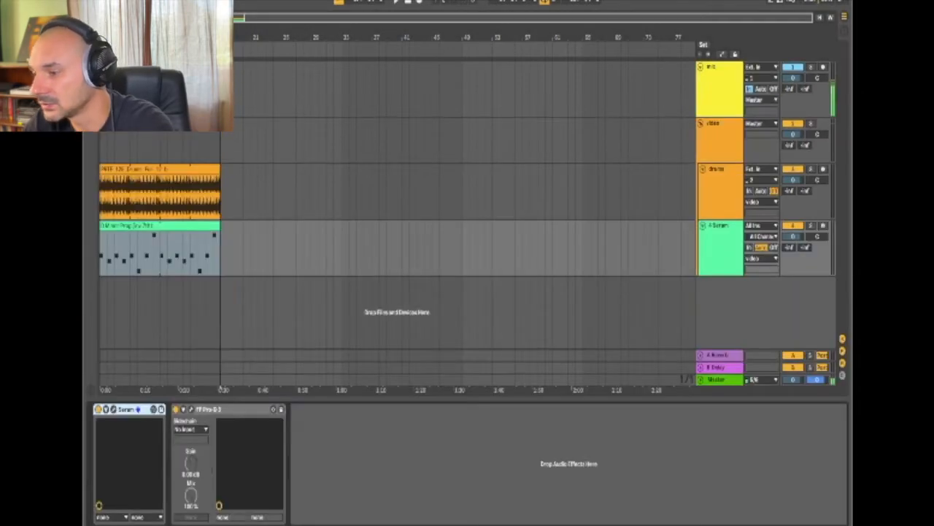
{"action": "left_click", "coordinate": [114, 410]}
{"action": "left_click_drag", "start_coordinate": [447, 432], "coordinate": [475, 398]}
{"action": "left_click_drag", "start_coordinate": [490, 464], "coordinate": [490, 467]}
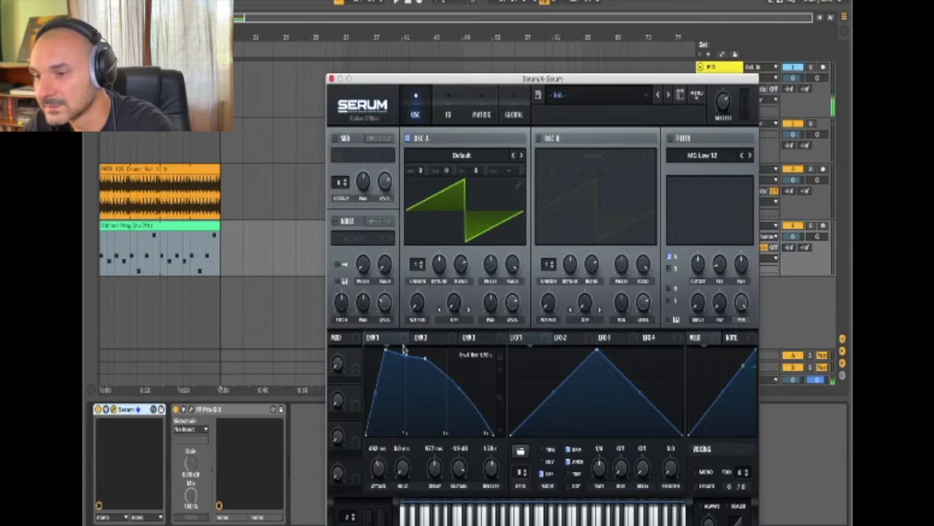
During playback, straighten envelope 1's release curve, bow its attack curve and shorten the attack to about 430 ms
{"action": "left_click", "coordinate": [400, 2]}
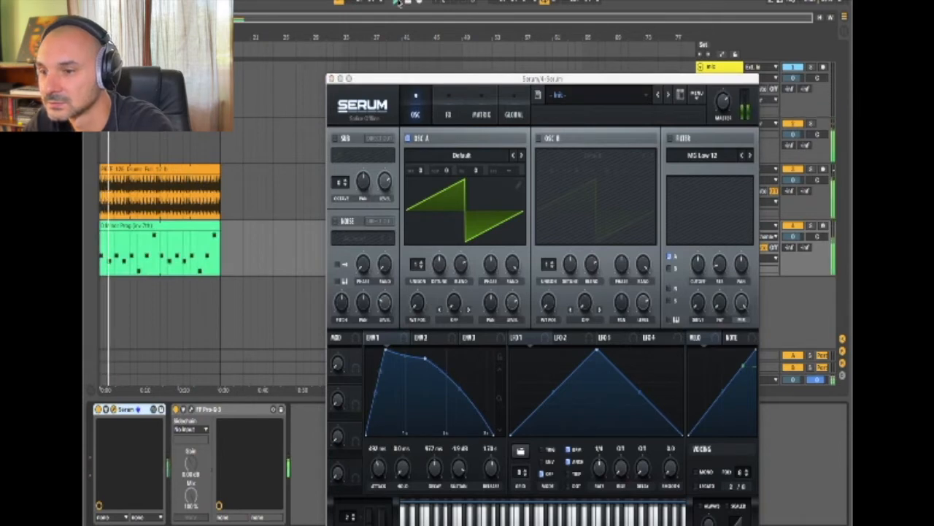
{"action": "left_click", "coordinate": [458, 387]}
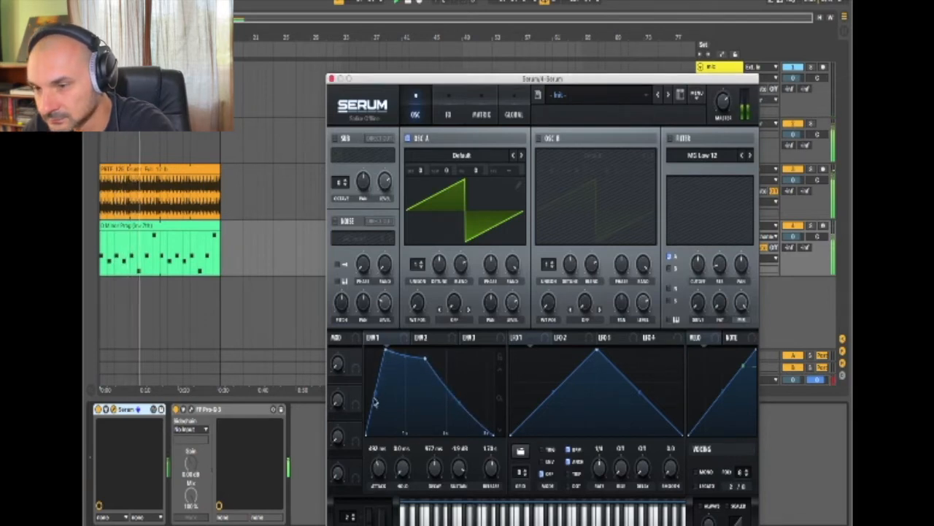
{"action": "left_click_drag", "start_coordinate": [385, 355], "coordinate": [381, 361]}
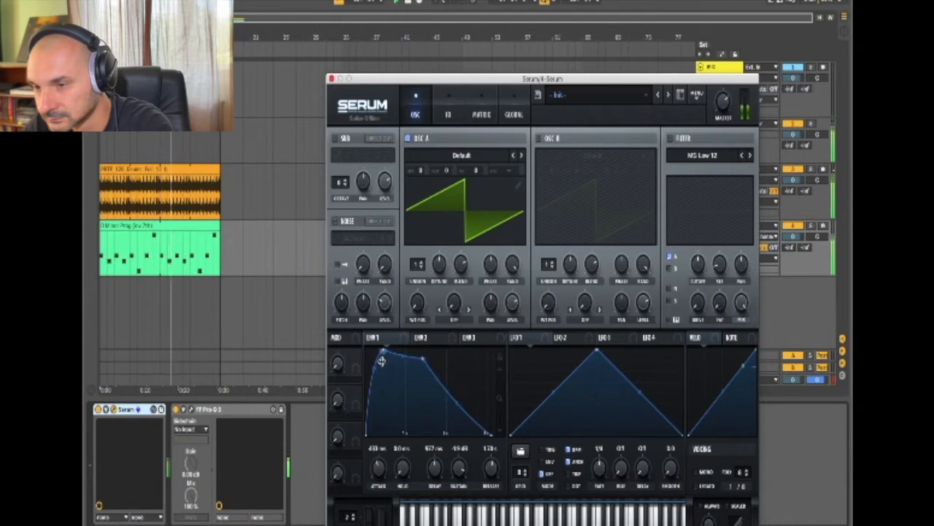
{"action": "left_click", "coordinate": [410, 4]}
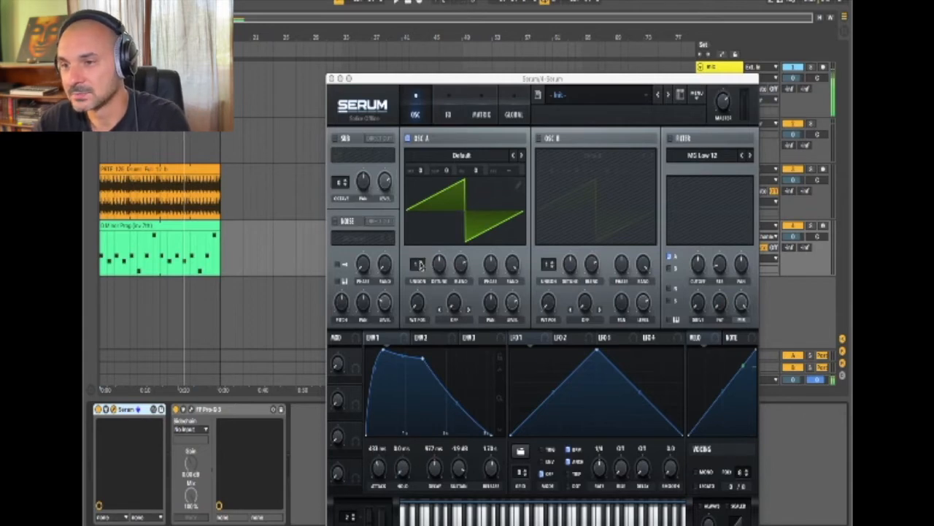
Set oscillator A's unison to 4 voices and adjust its detune and blend by ear during playback
{"action": "left_click_drag", "start_coordinate": [421, 265], "coordinate": [422, 254]}
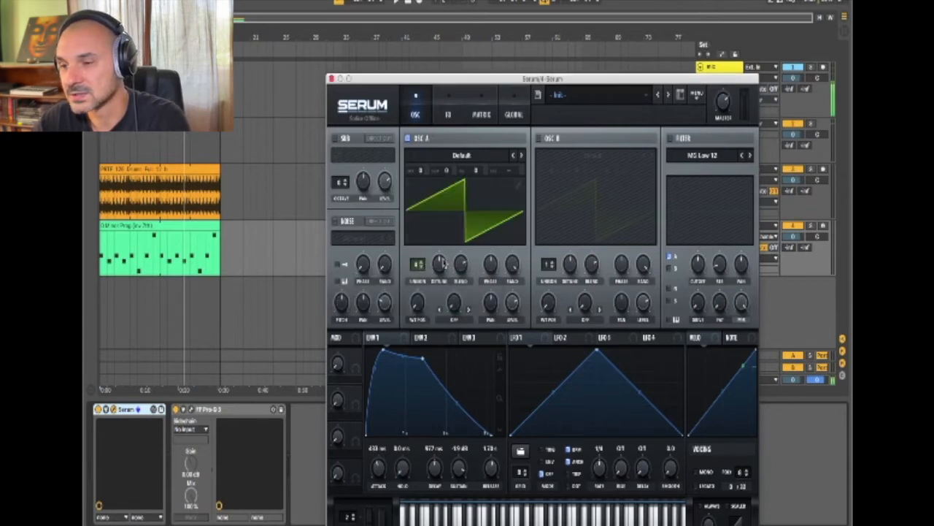
{"action": "left_click", "coordinate": [407, 3]}
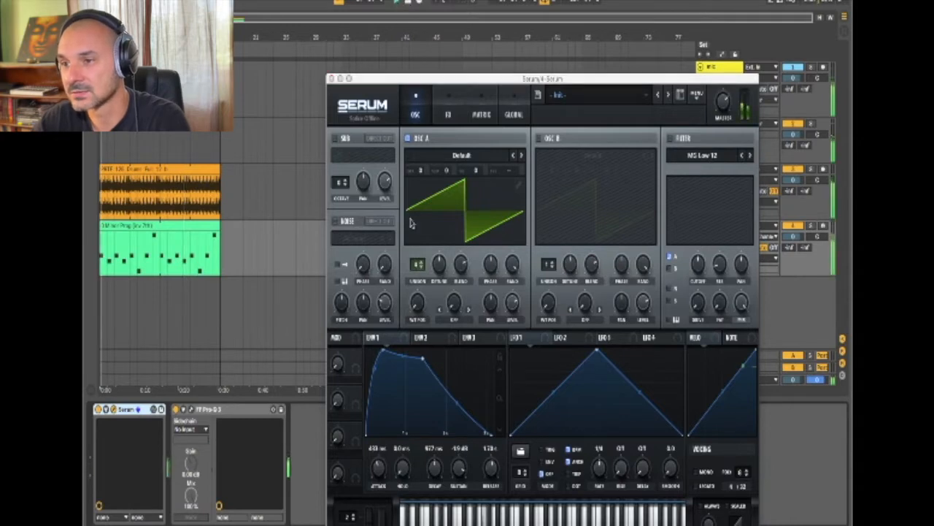
{"action": "left_click_drag", "start_coordinate": [438, 264], "coordinate": [438, 274]}
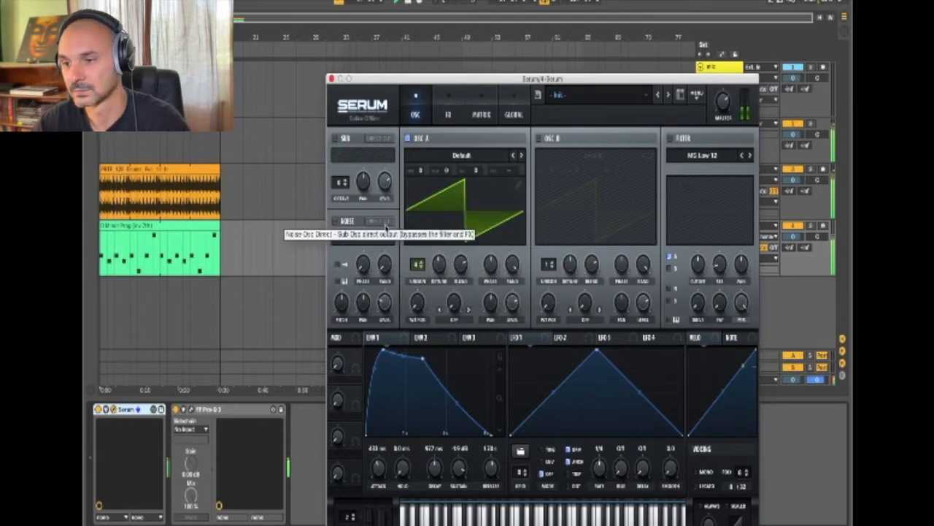
{"action": "left_click_drag", "start_coordinate": [459, 270], "coordinate": [458, 253]}
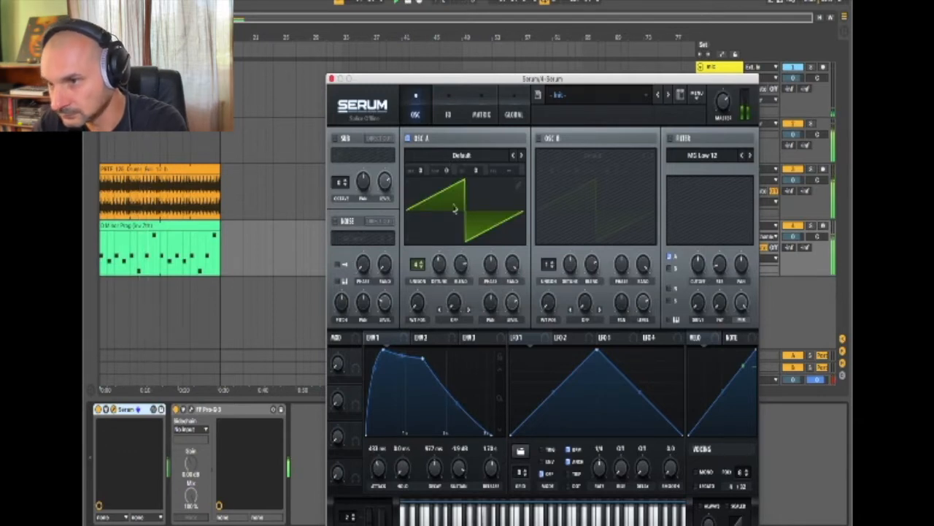
Load the analog Basic Shapes wavetable into oscillator A and set its wavetable position to the triangle wave
{"action": "left_click", "coordinate": [461, 155]}
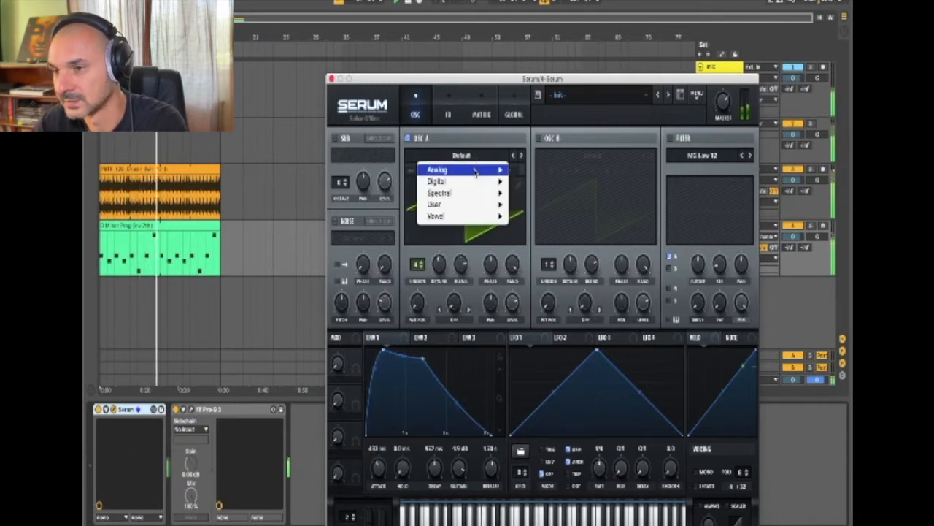
{"action": "mouse_move", "coordinate": [475, 170]}
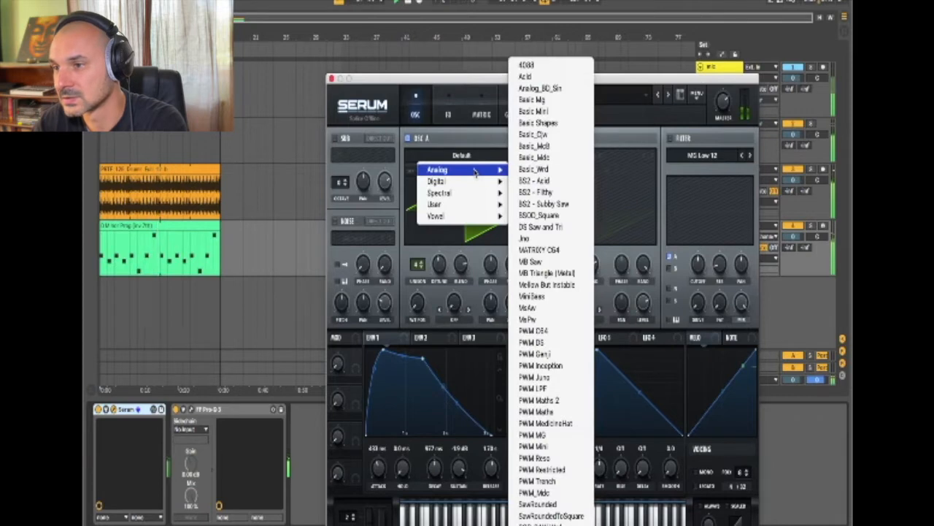
{"action": "left_click", "coordinate": [541, 124]}
{"action": "left_click_drag", "start_coordinate": [416, 304], "coordinate": [421, 255]}
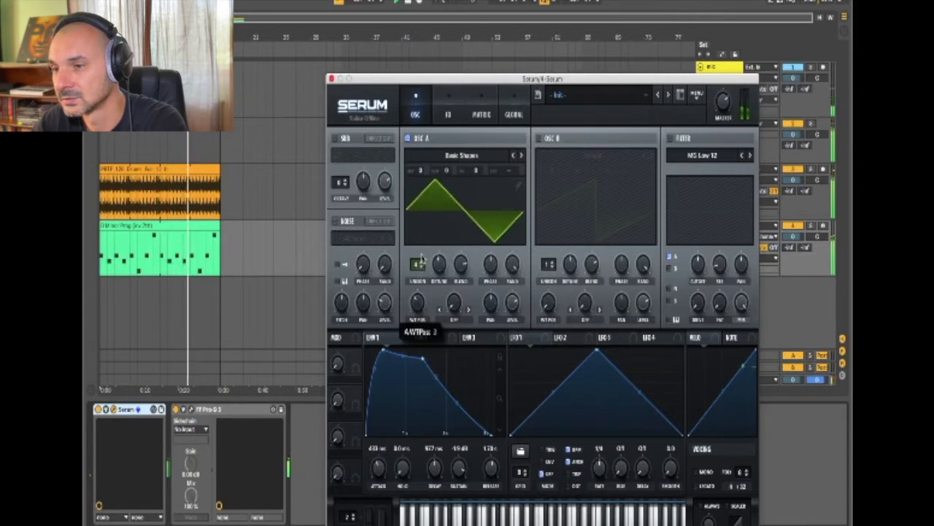
{"action": "left_click_drag", "start_coordinate": [423, 246], "coordinate": [420, 269]}
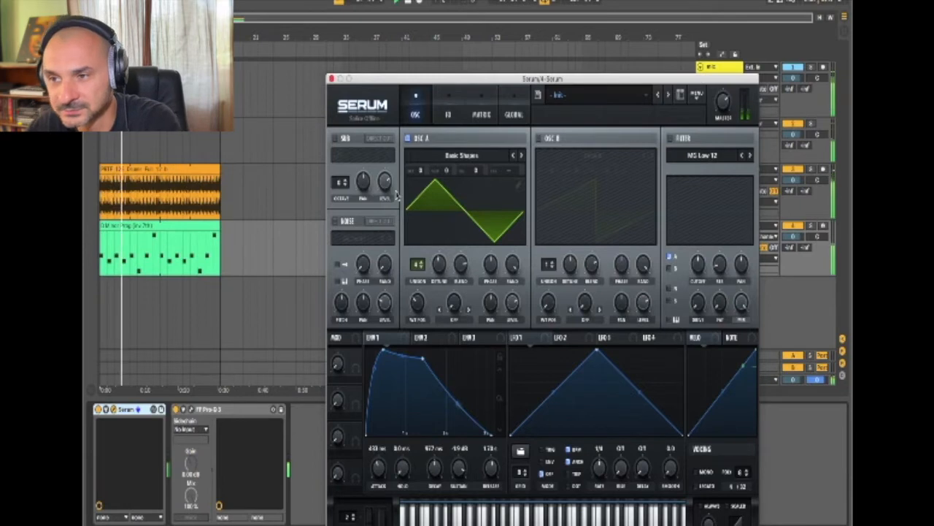
Try adding the sub oscillator with a triangle shape, comparing the sound with it on and off during playback
{"action": "left_click", "coordinate": [335, 138]}
{"action": "left_click", "coordinate": [367, 159]}
{"action": "left_click", "coordinate": [359, 156]}
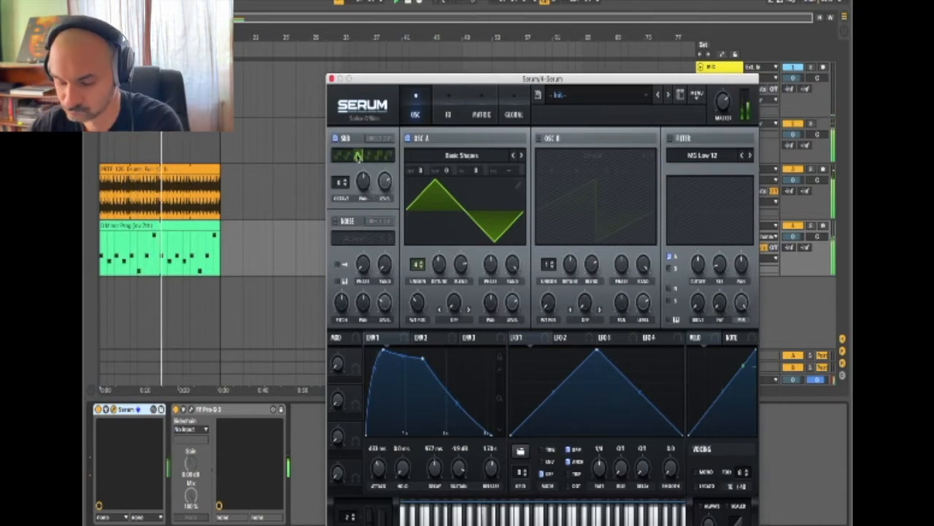
{"action": "left_click", "coordinate": [336, 138]}
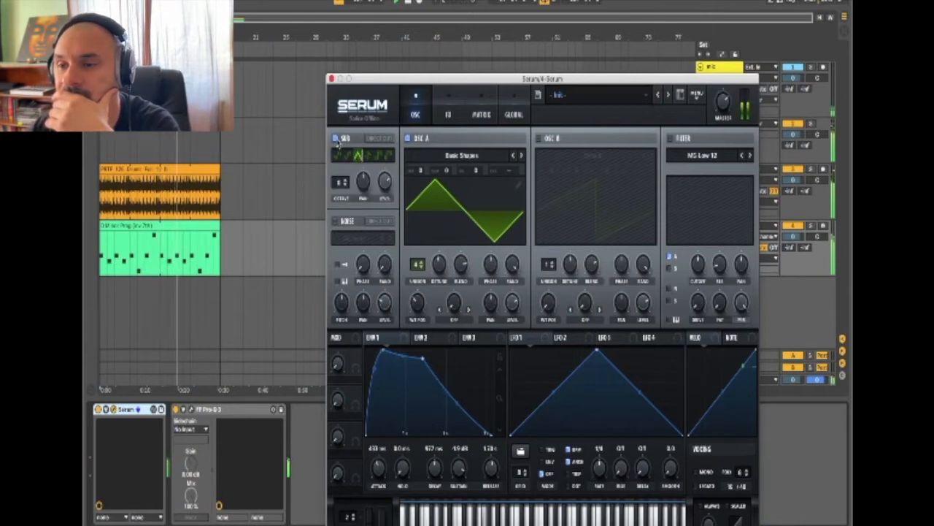
{"action": "left_click", "coordinate": [336, 139]}
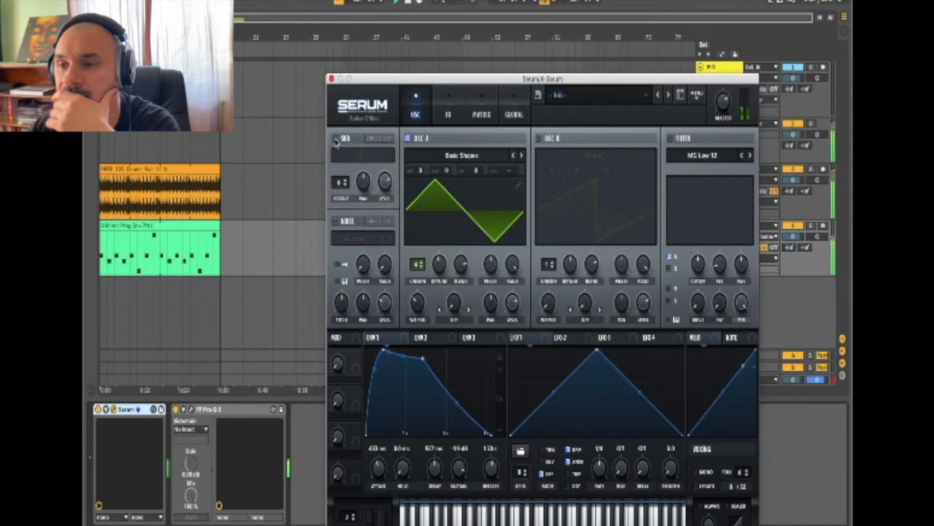
{"action": "left_click", "coordinate": [336, 138]}
{"action": "left_click", "coordinate": [336, 139]}
{"action": "left_click", "coordinate": [410, 4]}
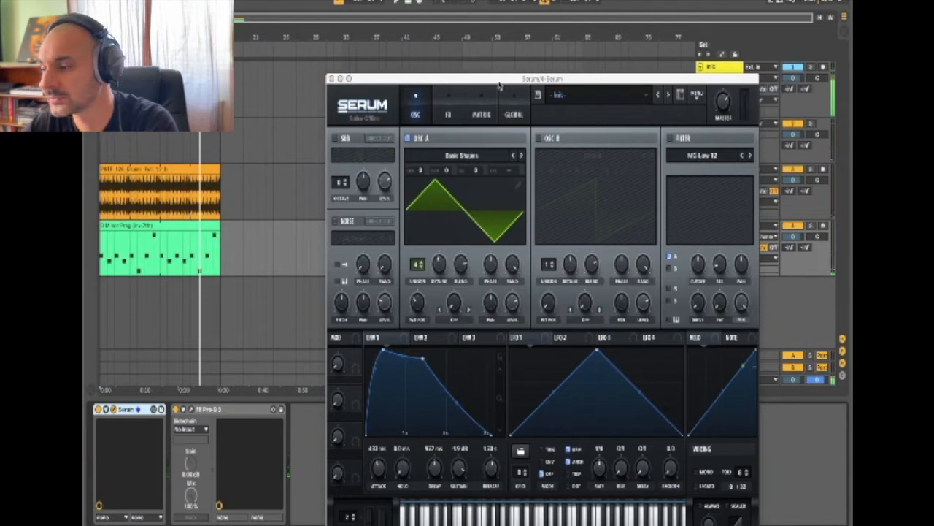
Enable oscillator B and load the analog Basic Shapes wavetable into it
{"action": "left_click", "coordinate": [539, 138]}
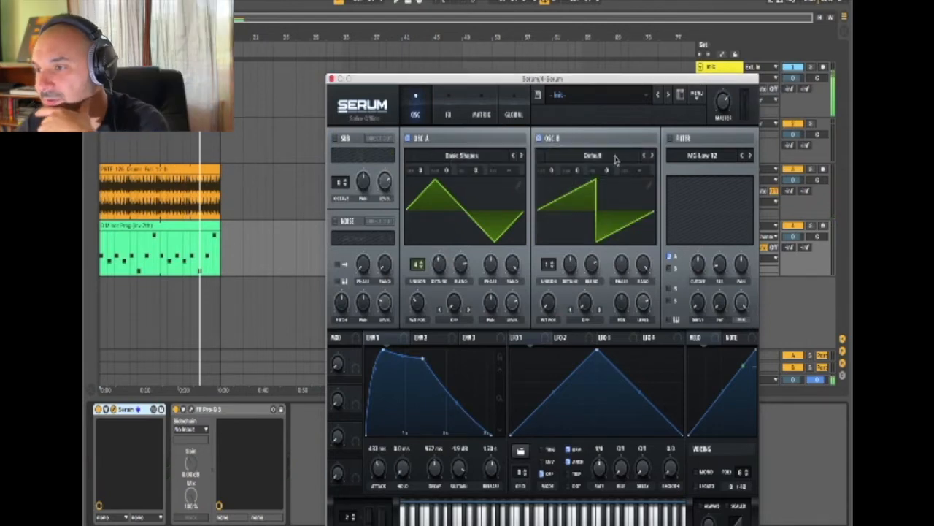
{"action": "left_click", "coordinate": [610, 159]}
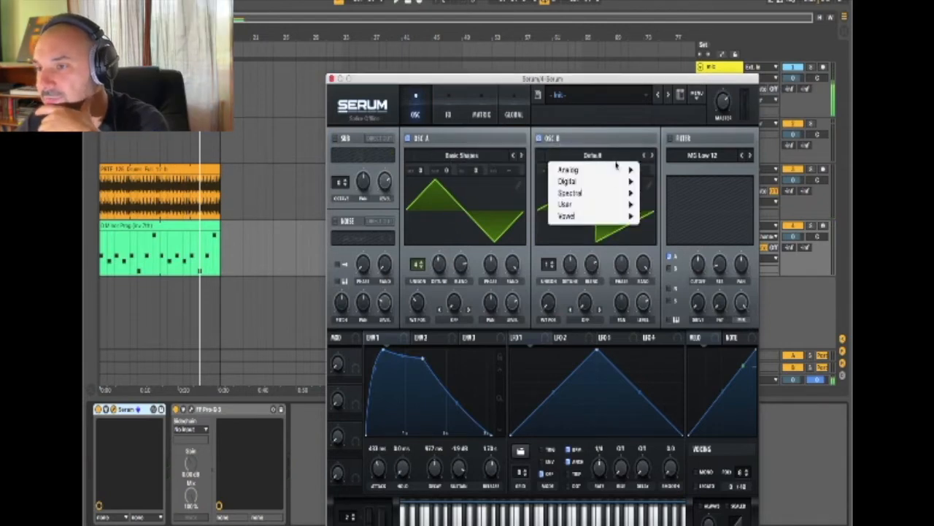
{"action": "mouse_move", "coordinate": [617, 171]}
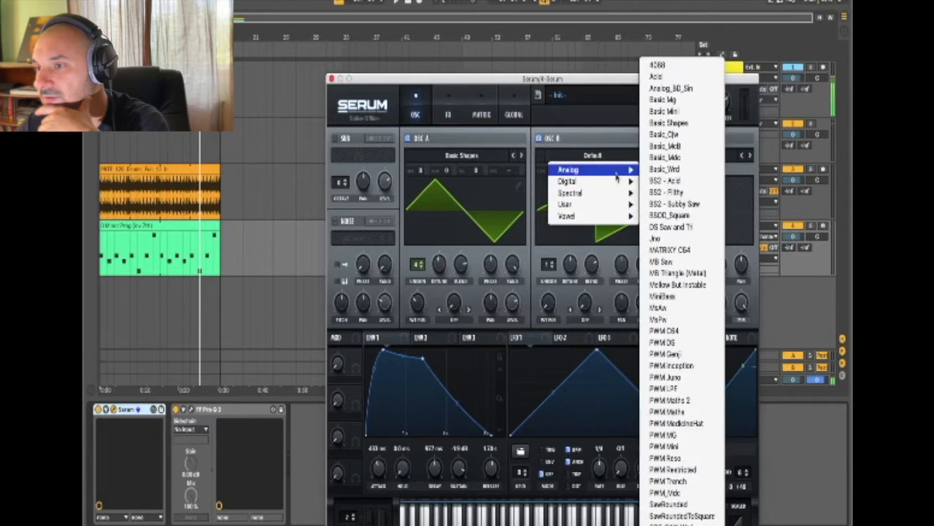
{"action": "left_click", "coordinate": [670, 122]}
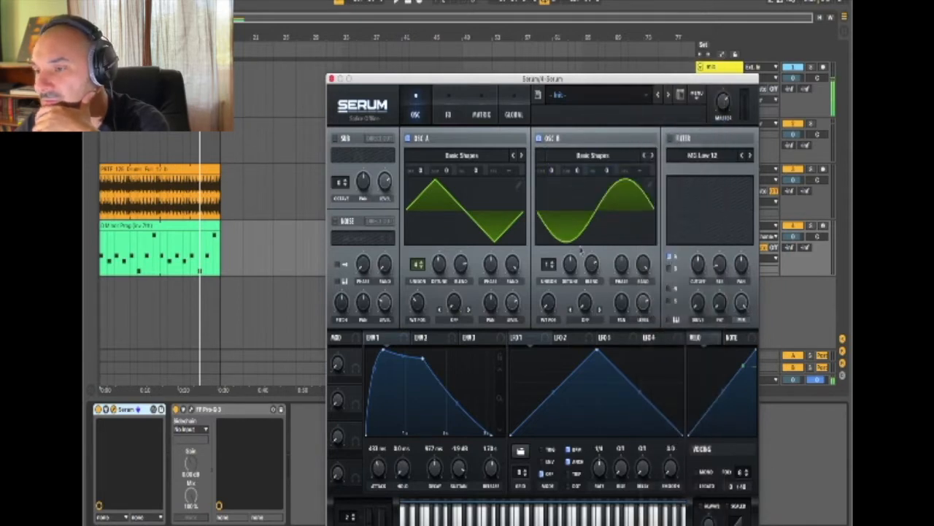
Set oscillator B's wavetable position to the square wave and its unison to 4 voices
{"action": "left_click", "coordinate": [553, 264]}
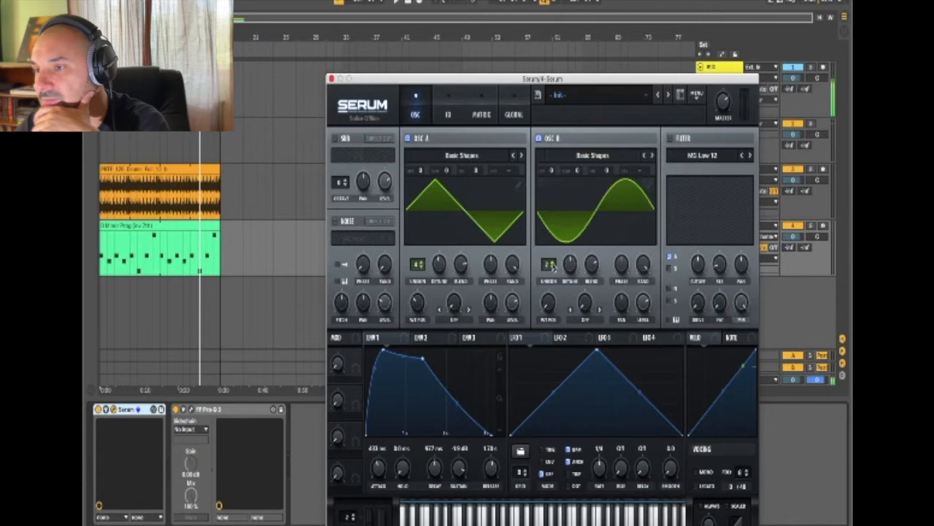
{"action": "left_click_drag", "start_coordinate": [551, 302], "coordinate": [554, 239]}
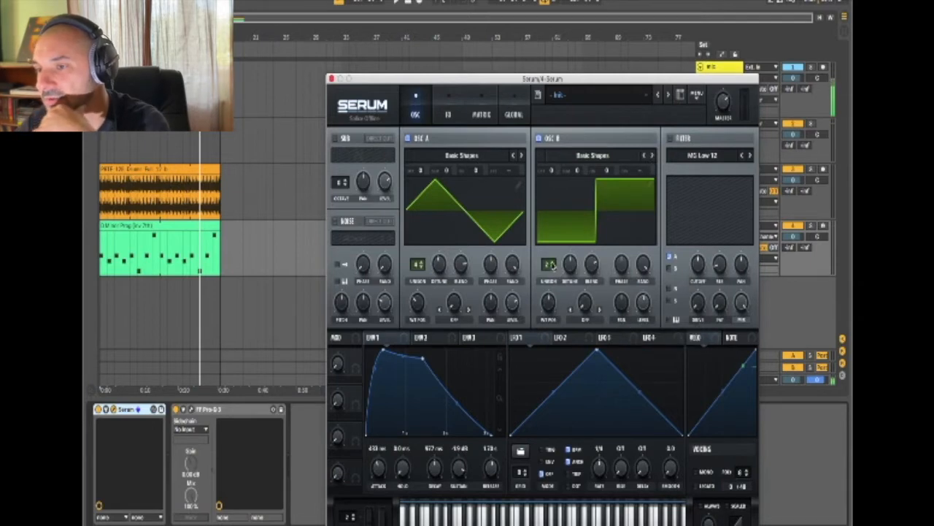
{"action": "left_click", "coordinate": [553, 265]}
{"action": "left_click", "coordinate": [553, 264]}
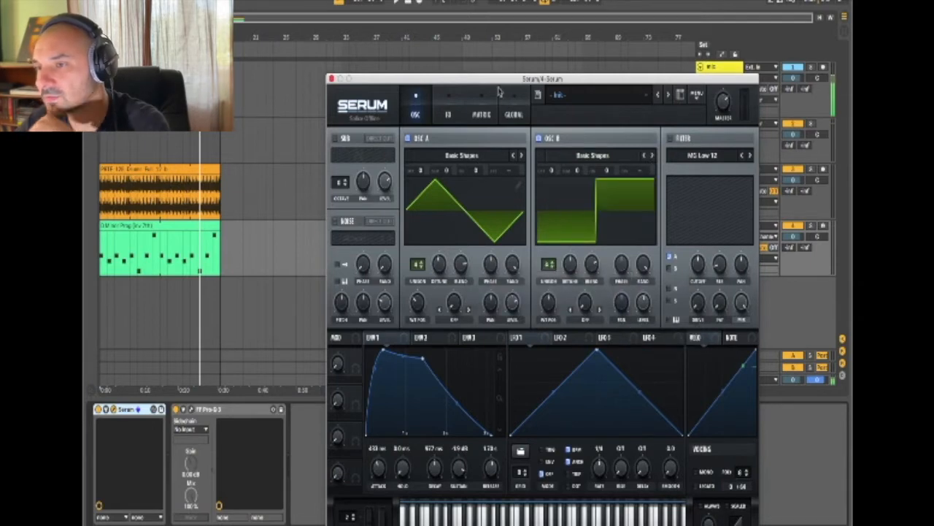
Start playback and compare the sound with oscillator B off and on
{"action": "left_click", "coordinate": [407, 3]}
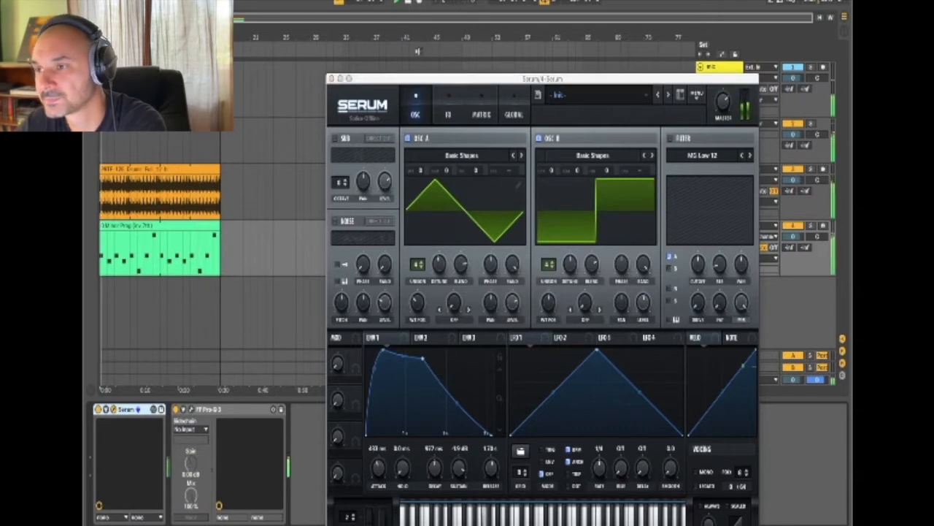
{"action": "left_click", "coordinate": [538, 138]}
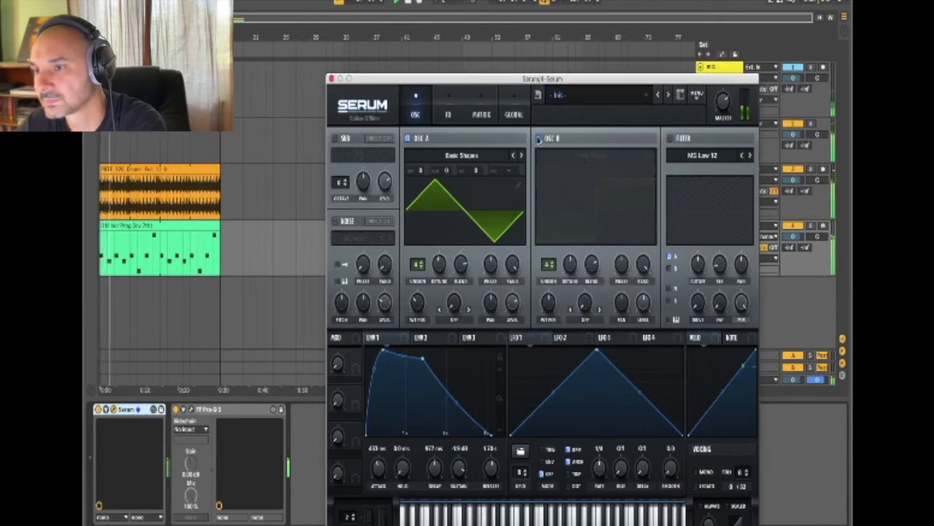
{"action": "left_click", "coordinate": [538, 138]}
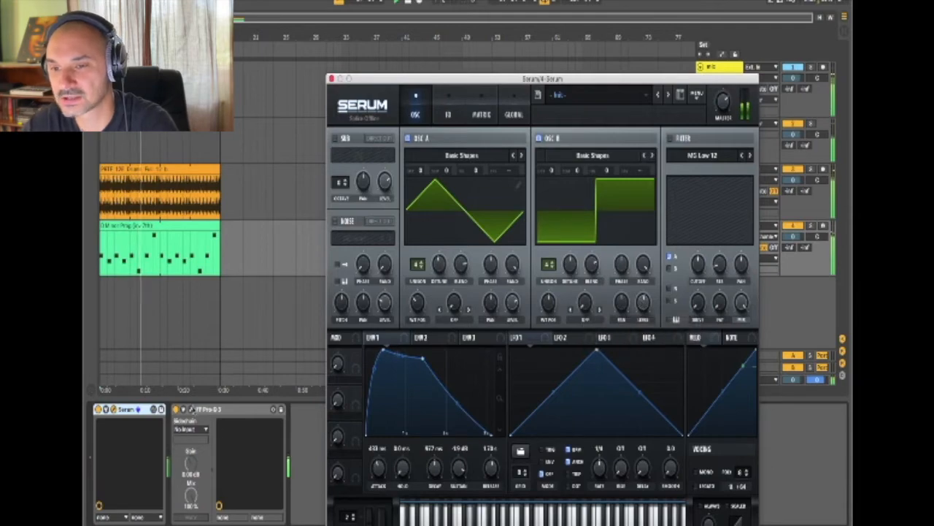
Open Pro-Q 3 beside Serum and compare the frequency spectrum with oscillator B off and on
{"action": "left_click", "coordinate": [190, 410]}
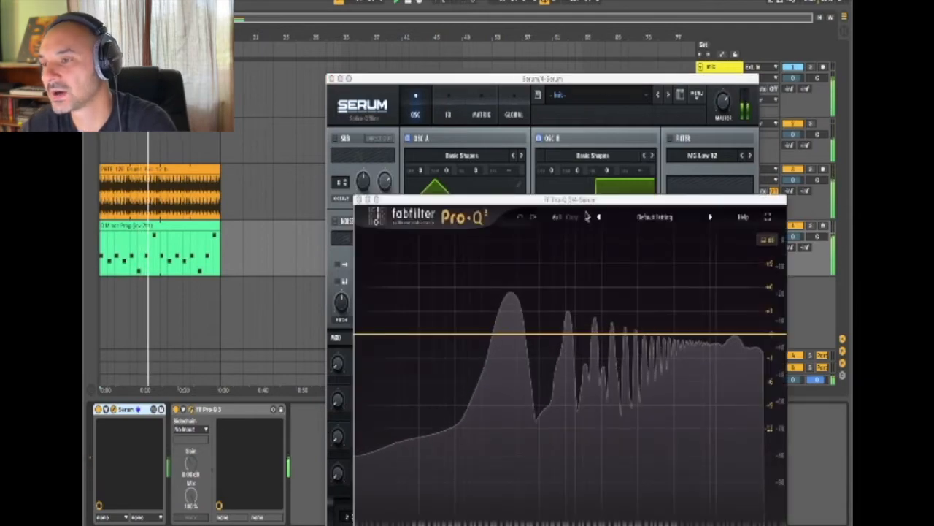
{"action": "left_click_drag", "start_coordinate": [583, 202], "coordinate": [651, 34]}
{"action": "left_click_drag", "start_coordinate": [398, 79], "coordinate": [227, 55]}
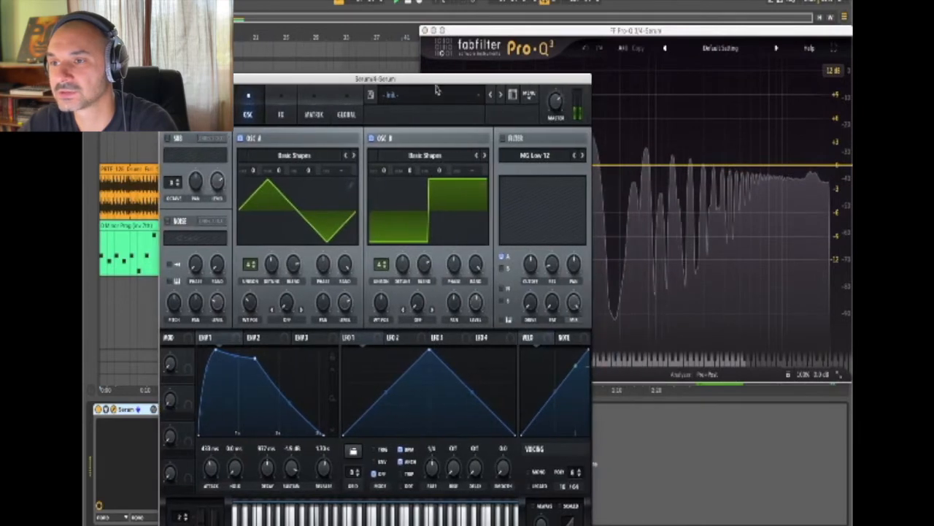
{"action": "left_click", "coordinate": [372, 138]}
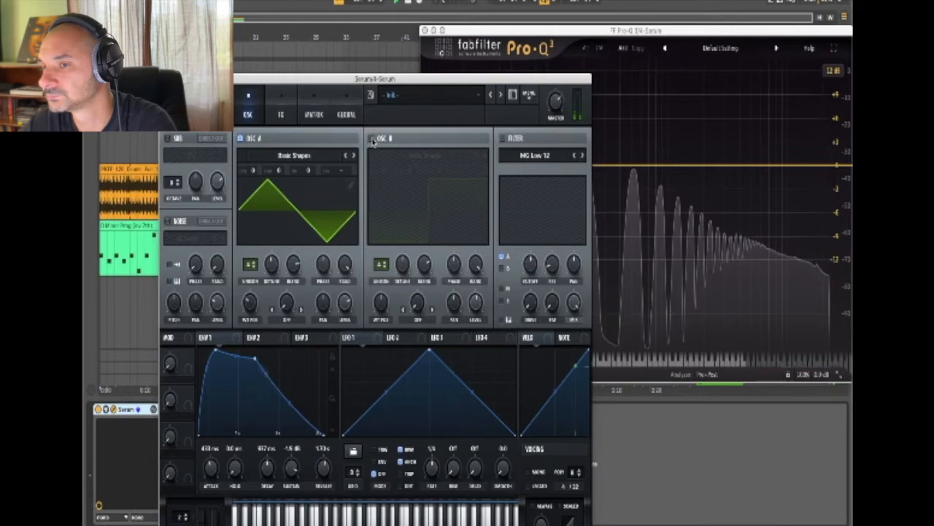
{"action": "left_click", "coordinate": [372, 138]}
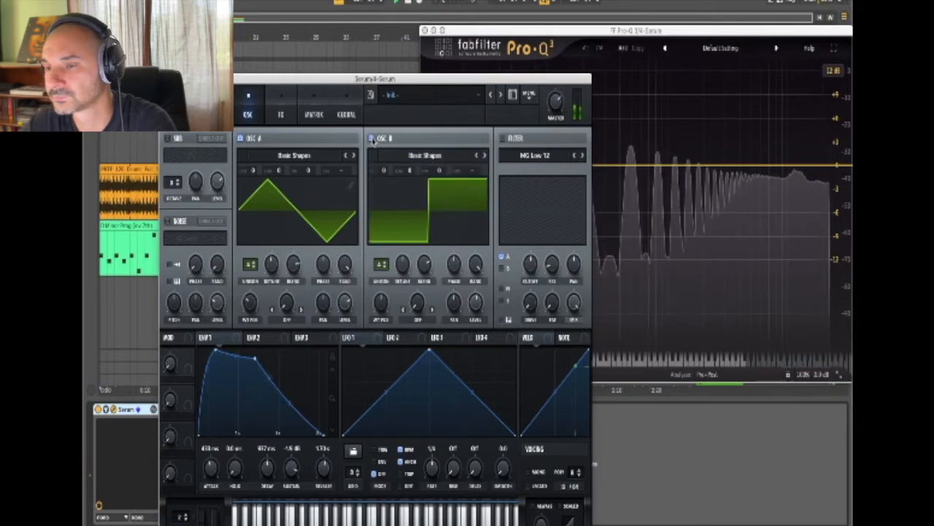
During playback, try fewer unison voices on oscillator B, return to 4 voices and lower its level by ear
{"action": "mouse_move", "coordinate": [478, 307]}
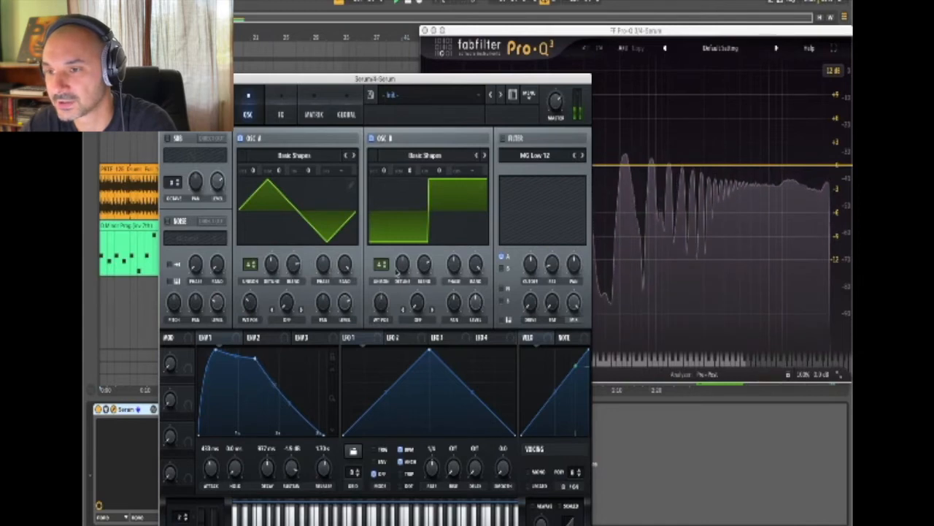
{"action": "mouse_move", "coordinate": [385, 269]}
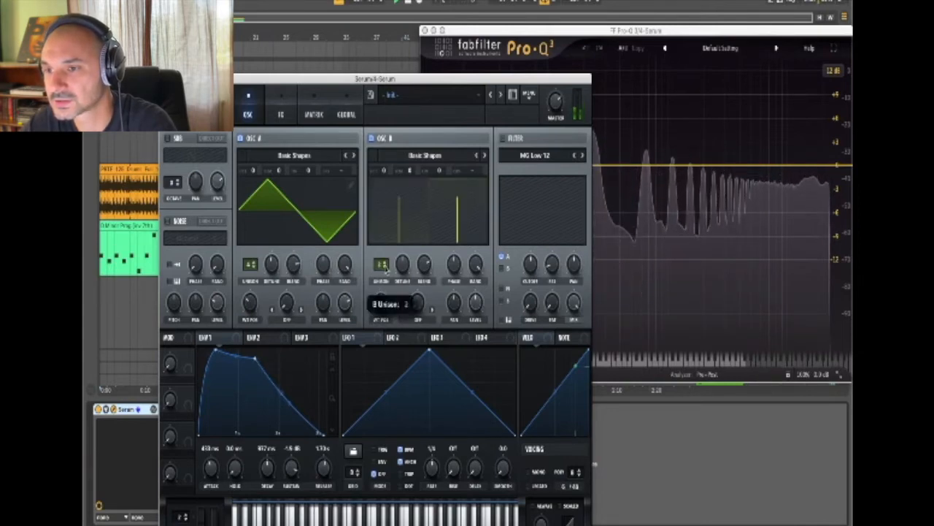
{"action": "mouse_move", "coordinate": [402, 281]}
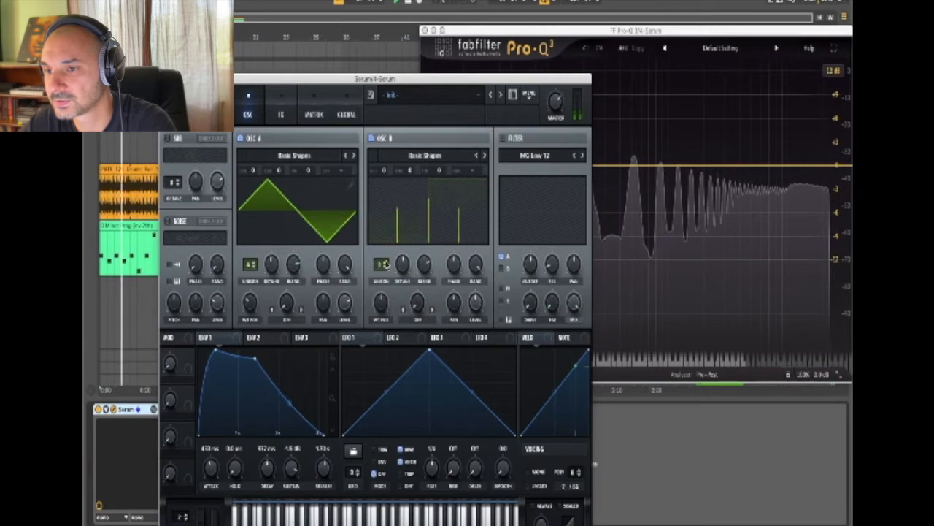
{"action": "mouse_move", "coordinate": [424, 270]}
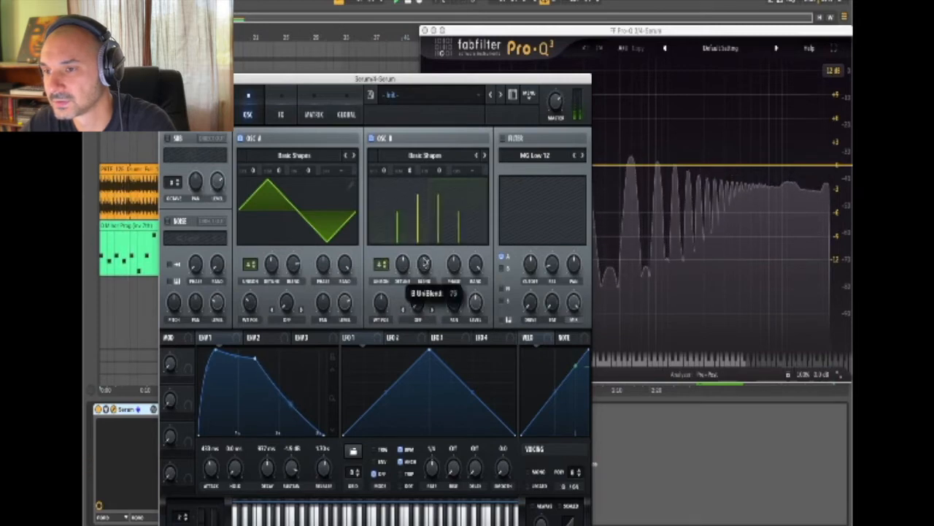
{"action": "mouse_move", "coordinate": [473, 299]}
{"action": "left_mouse_down"}
{"action": "mouse_move", "coordinate": [469, 333]}
{"action": "mouse_move", "coordinate": [472, 314]}
{"action": "left_mouse_up"}
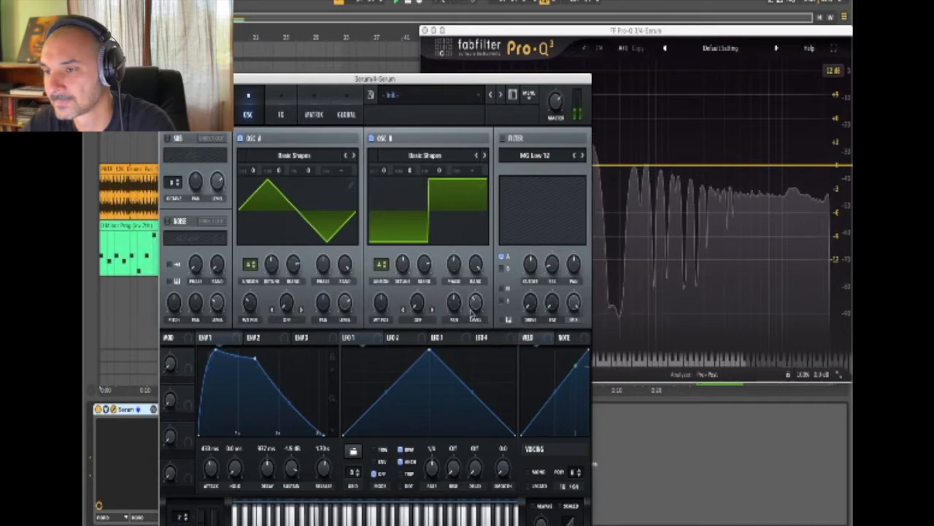
Move the Serum window so envelope 1 is fully accessible and bow its release curve outward
{"action": "left_click_drag", "start_coordinate": [399, 84], "coordinate": [523, 61]}
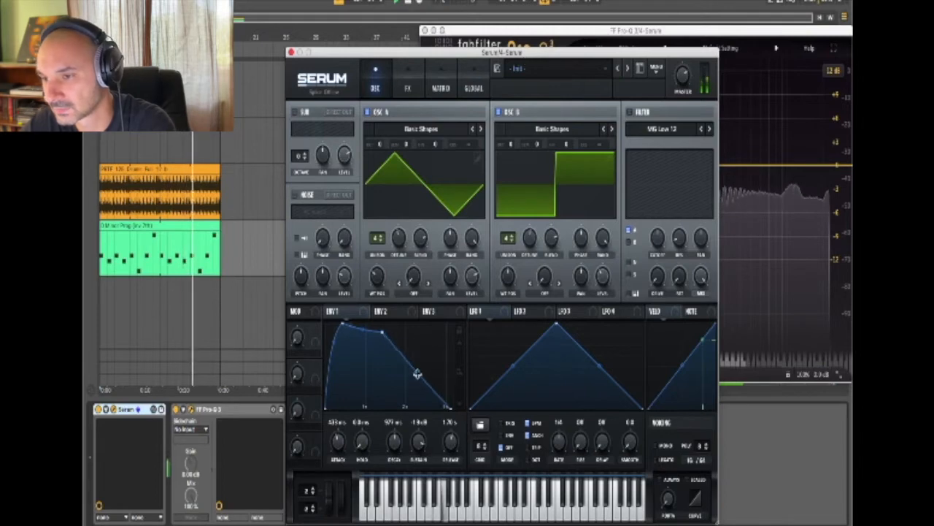
{"action": "left_click_drag", "start_coordinate": [418, 377], "coordinate": [419, 359]}
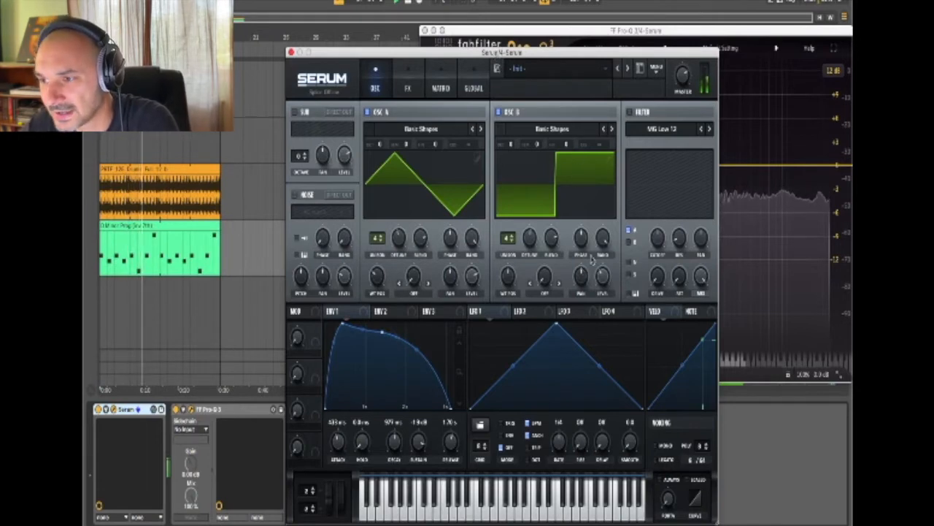
Stop playback, assign LFO 1 to oscillator B's coarse pitch and shift the LFO peak late in its cycle
{"action": "left_click", "coordinate": [411, 2]}
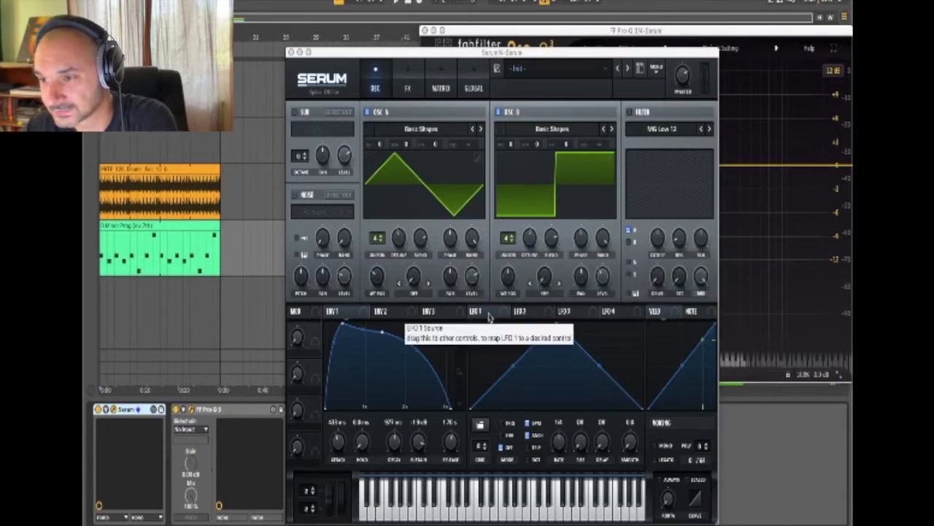
{"action": "left_click_drag", "start_coordinate": [487, 315], "coordinate": [597, 150]}
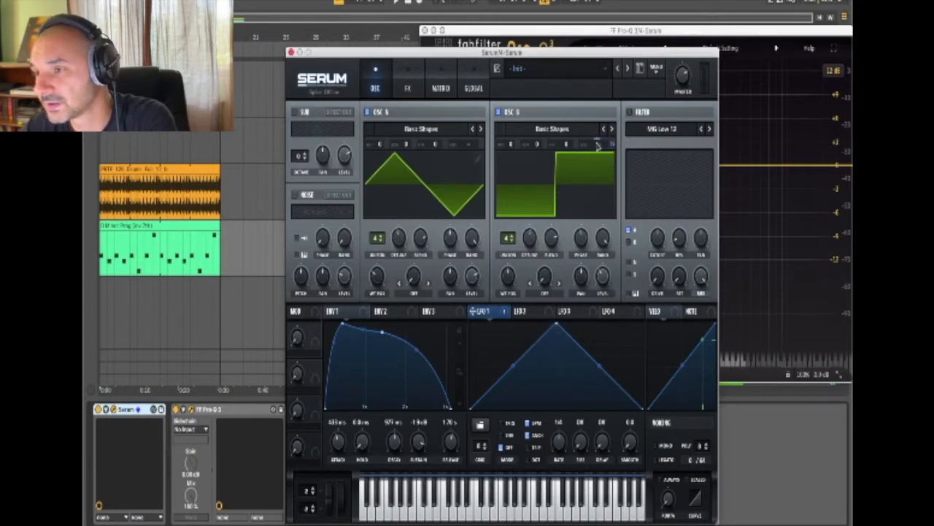
{"action": "left_click_drag", "start_coordinate": [556, 327], "coordinate": [619, 329]}
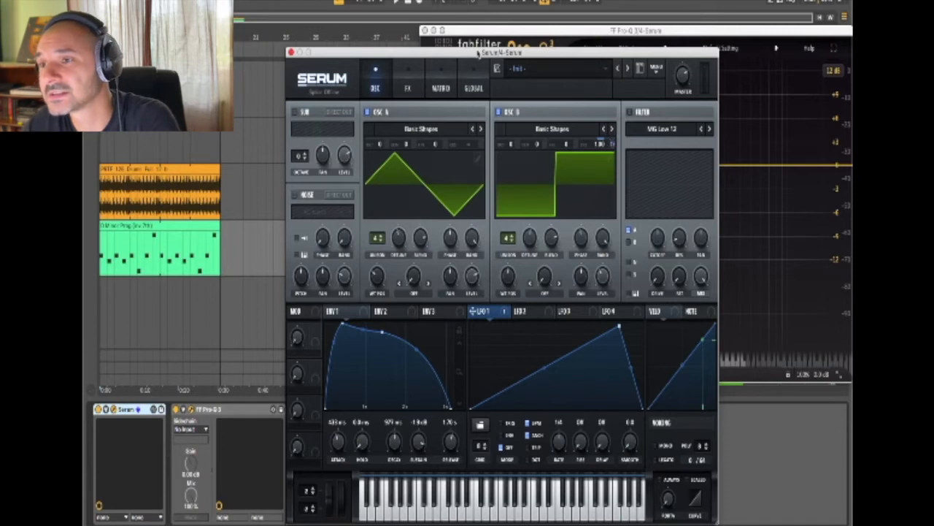
Restart playback, browse LFO 1's basic shape presets without loading one and slow the LFO rate to one bar
{"action": "left_click", "coordinate": [390, 3]}
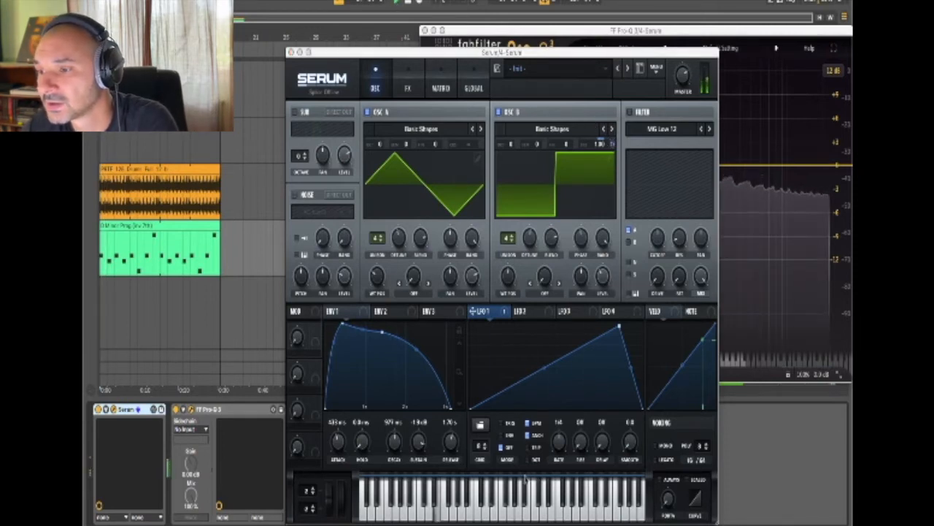
{"action": "left_click", "coordinate": [480, 425]}
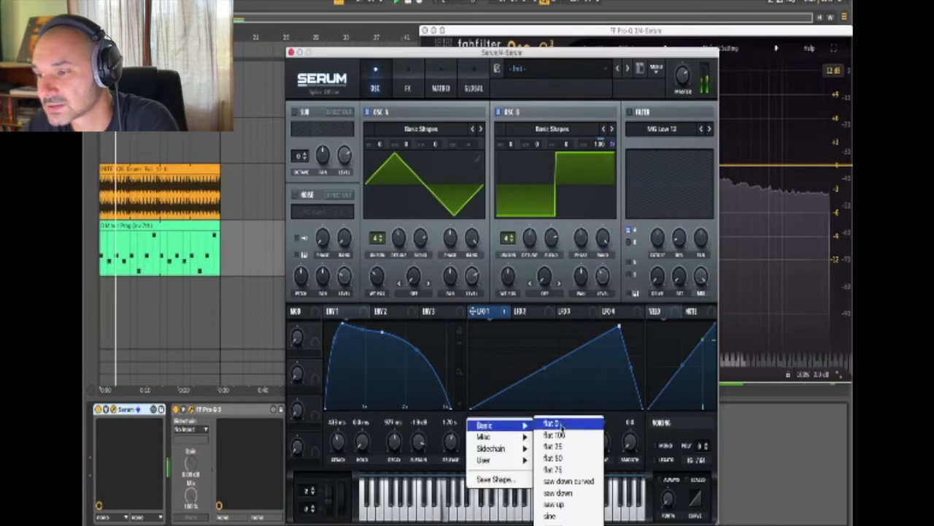
{"action": "left_click", "coordinate": [565, 404]}
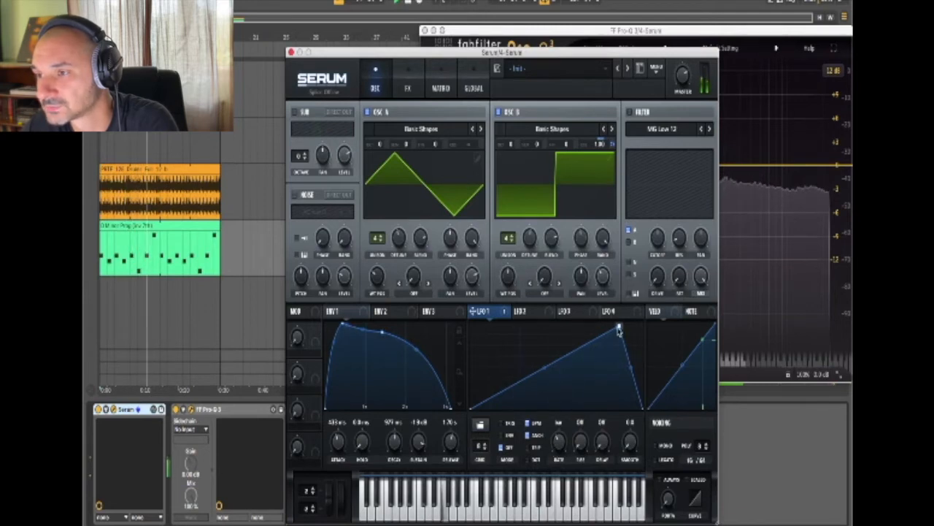
Move LFO 1's peak early in its cycle, lower it strongly and reduce its modulation depth on oscillator B's coarse pitch
{"action": "left_click_drag", "start_coordinate": [619, 330], "coordinate": [521, 363]}
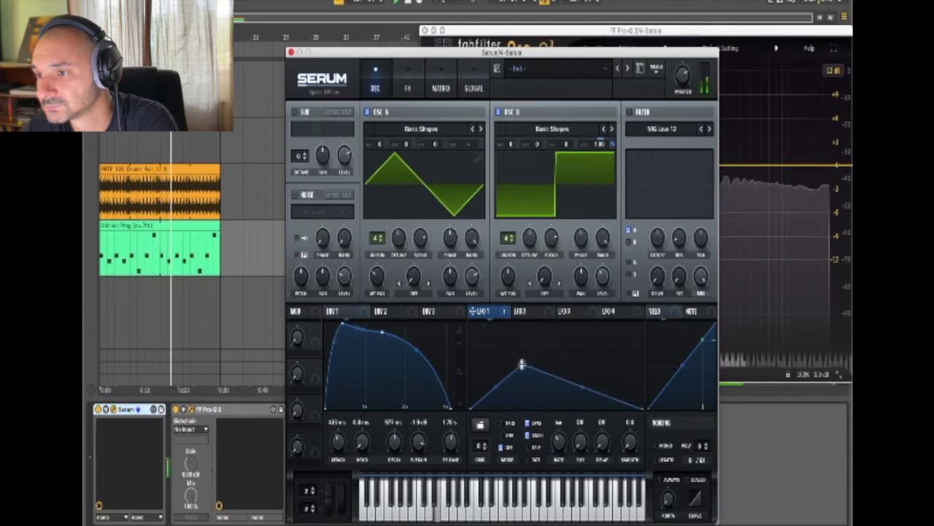
{"action": "left_click_drag", "start_coordinate": [522, 364], "coordinate": [516, 365]}
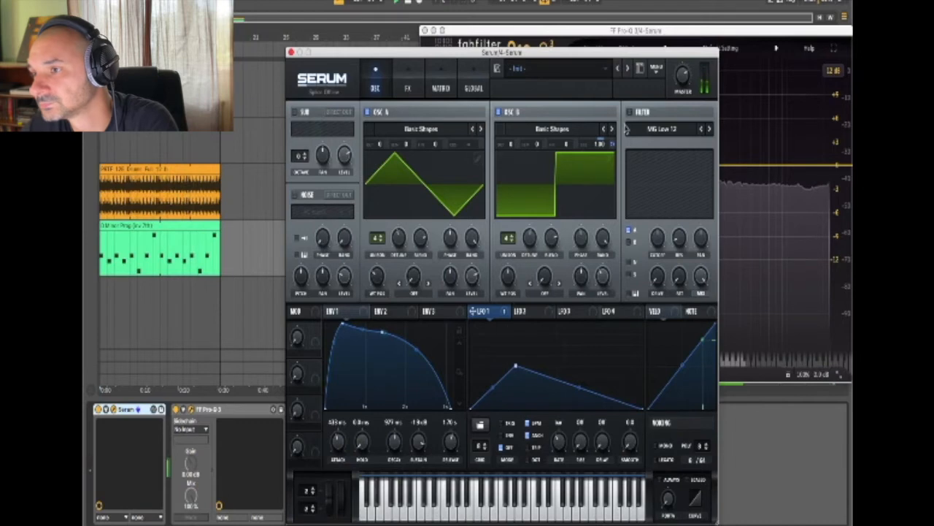
{"action": "left_click_drag", "start_coordinate": [610, 146], "coordinate": [608, 161]}
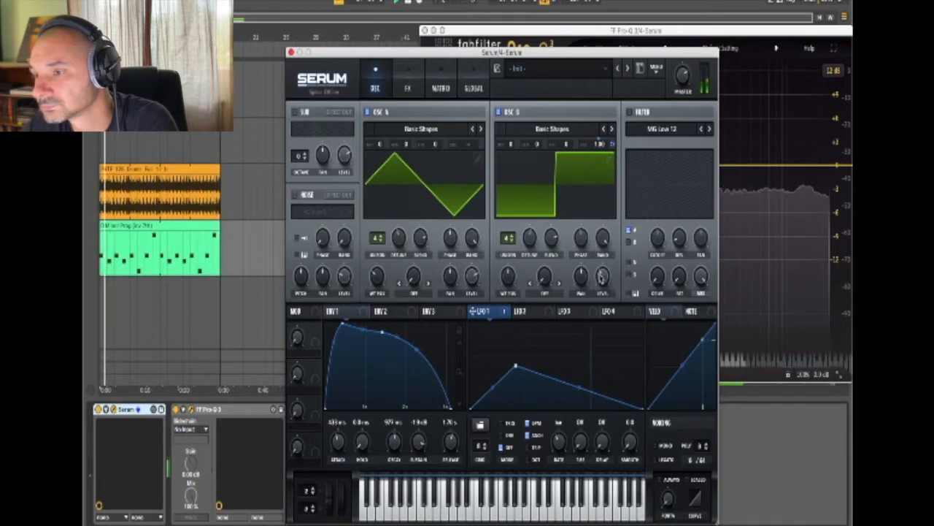
{"action": "left_click_drag", "start_coordinate": [515, 366], "coordinate": [515, 394]}
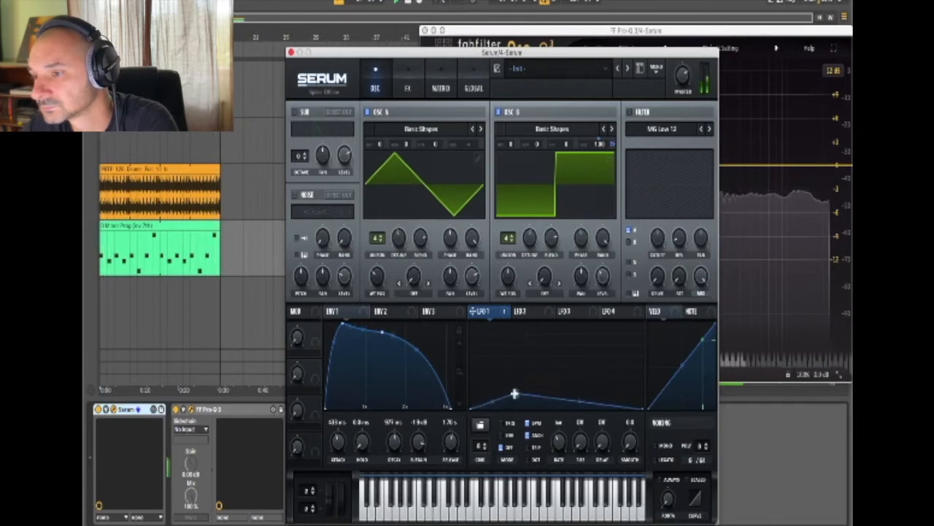
Try fewer unison voices and a different wavetable position on oscillator B, returning to 4 voices and the square wave
{"action": "left_click", "coordinate": [513, 241]}
{"action": "left_click", "coordinate": [512, 241]}
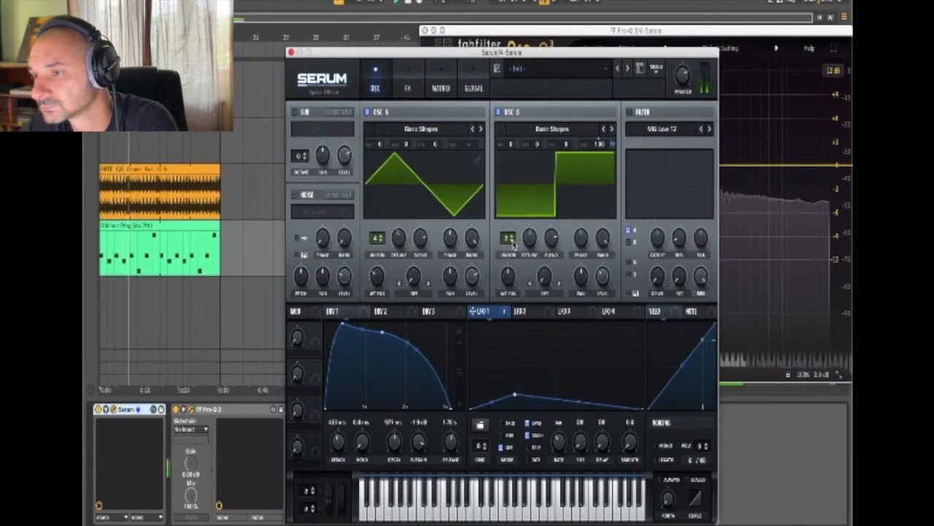
{"action": "left_click", "coordinate": [513, 236]}
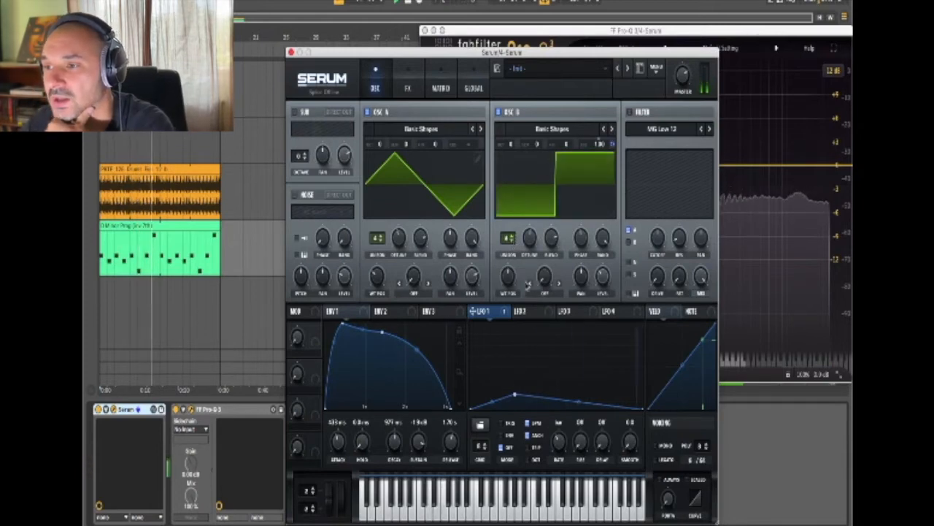
{"action": "left_click_drag", "start_coordinate": [507, 276], "coordinate": [501, 299]}
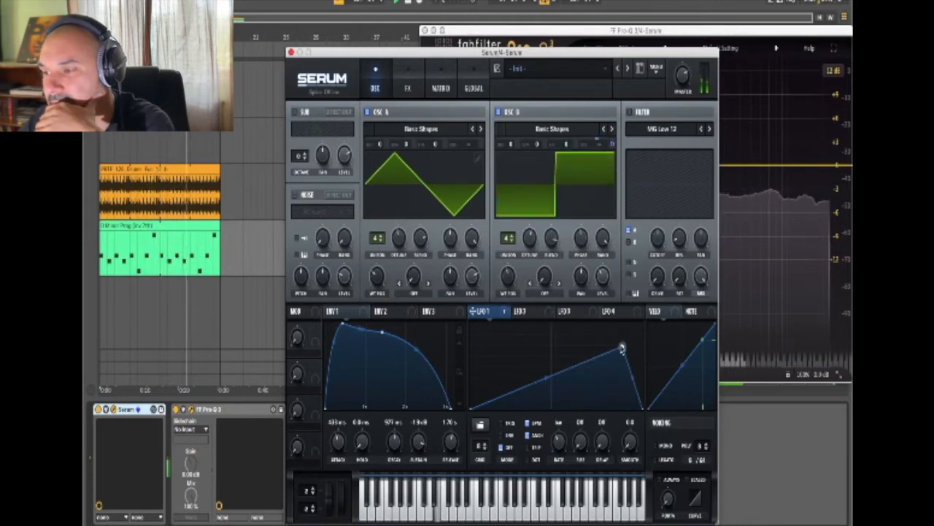
Audition the AbitCrazy, sine and square preset shapes on LFO 1
{"action": "left_click", "coordinate": [480, 425]}
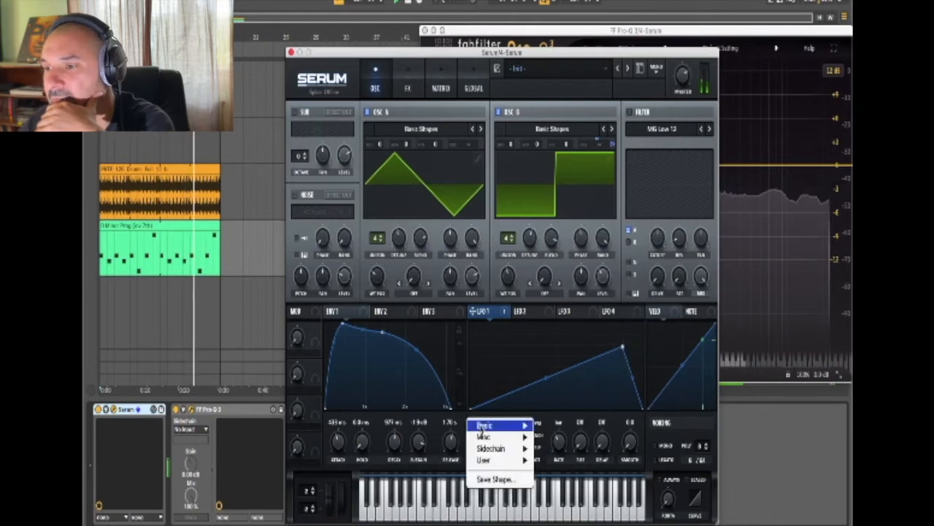
{"action": "mouse_move", "coordinate": [522, 436]}
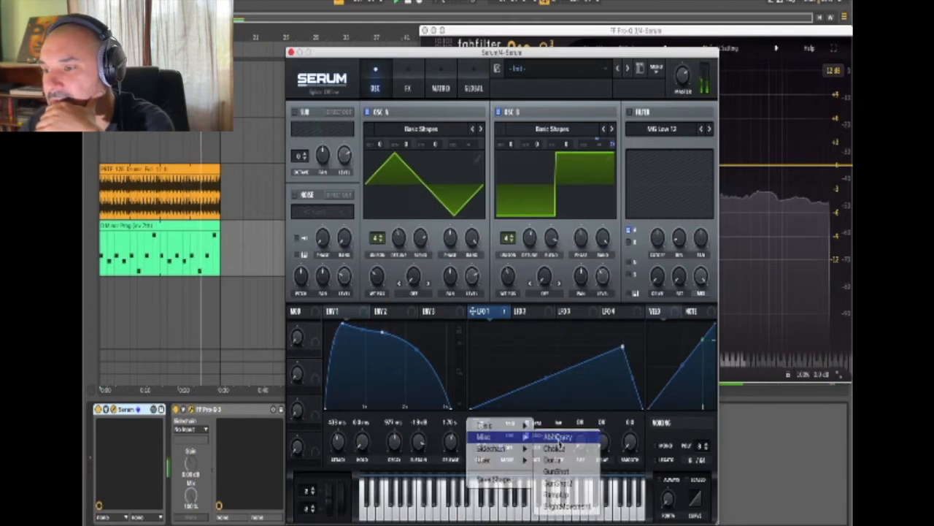
{"action": "left_click", "coordinate": [557, 438]}
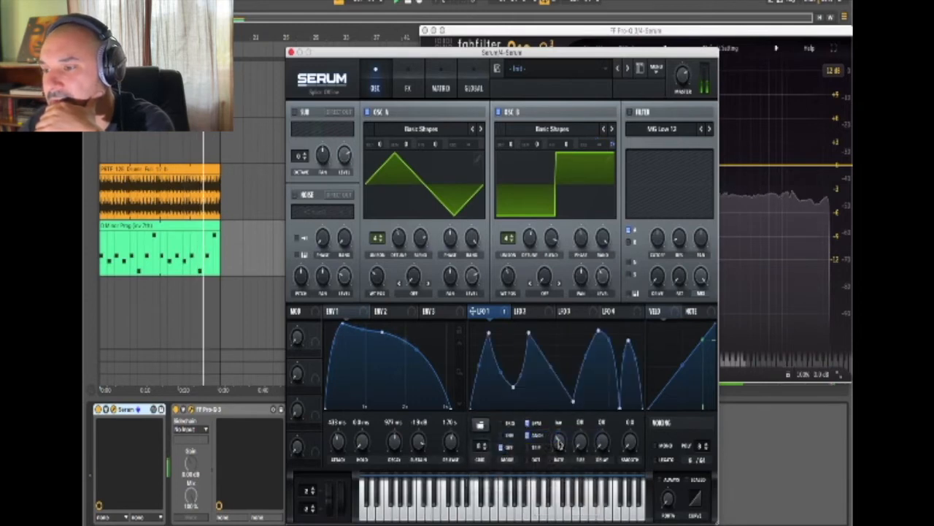
{"action": "left_click", "coordinate": [480, 426]}
{"action": "mouse_move", "coordinate": [511, 425]}
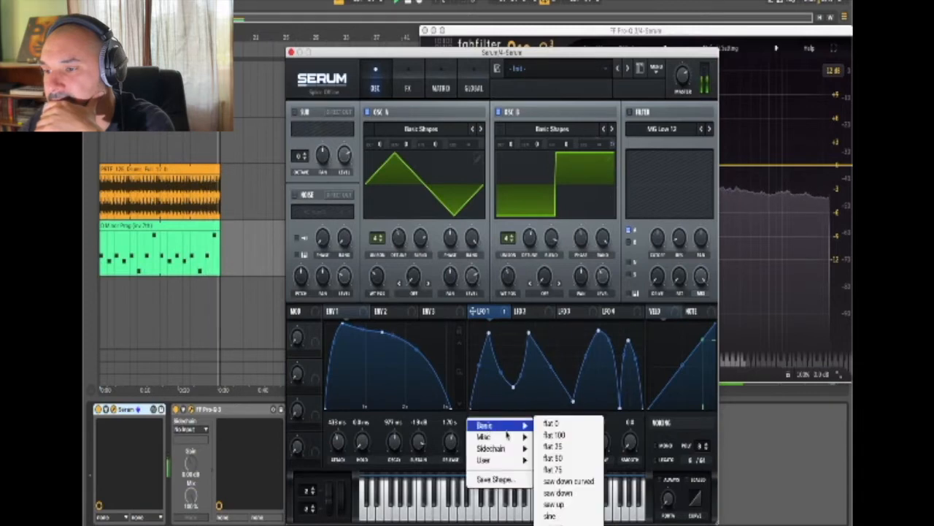
{"action": "left_click", "coordinate": [579, 516]}
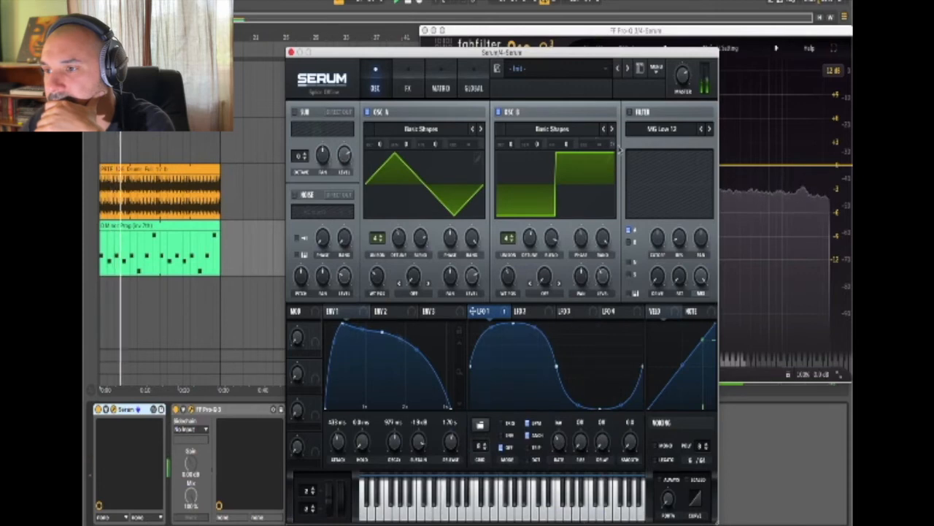
{"action": "left_click", "coordinate": [480, 424]}
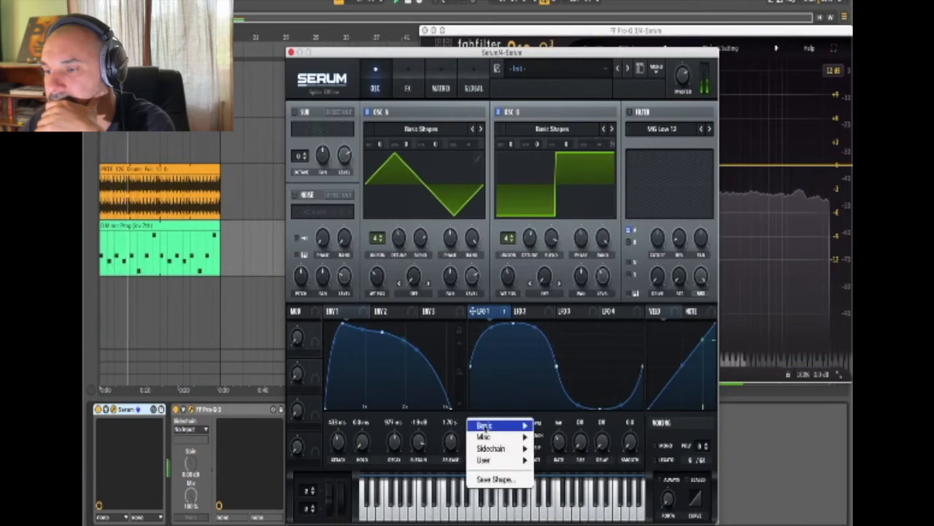
{"action": "mouse_move", "coordinate": [513, 431]}
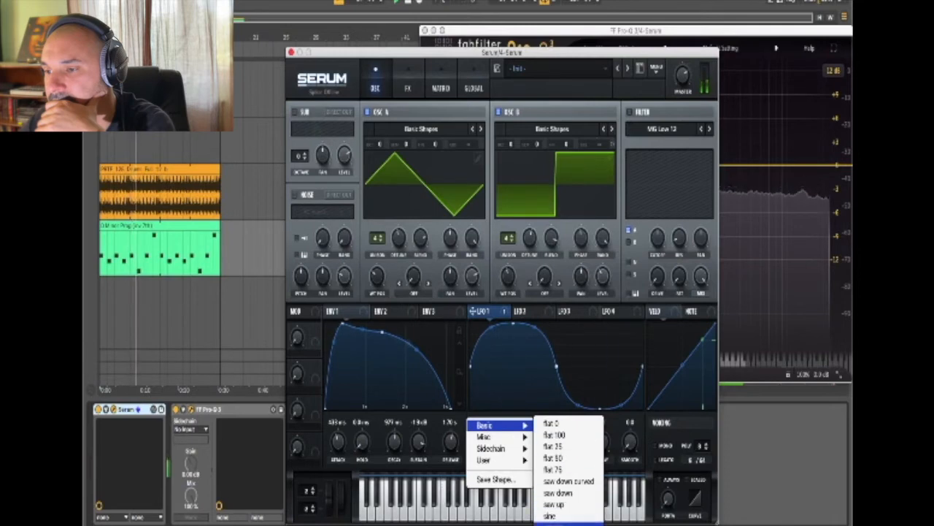
{"action": "left_click", "coordinate": [558, 515]}
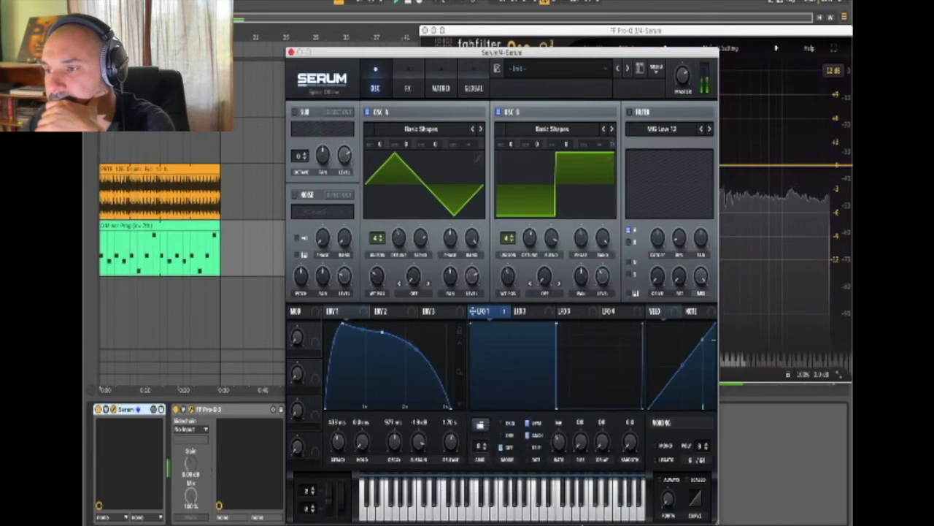
Try the GunShot2 preset shape on LFO 1 with its peak slightly later and its decay stretched
{"action": "left_click", "coordinate": [479, 424]}
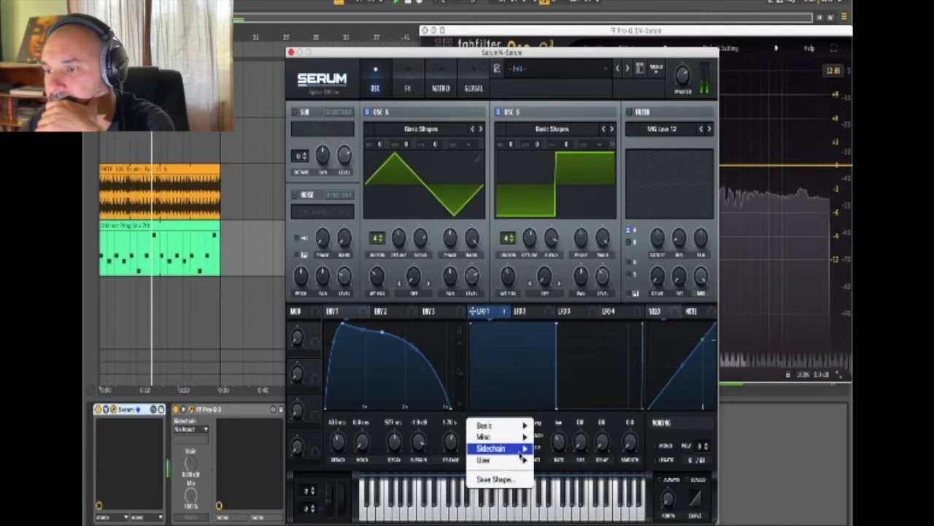
{"action": "mouse_move", "coordinate": [520, 438]}
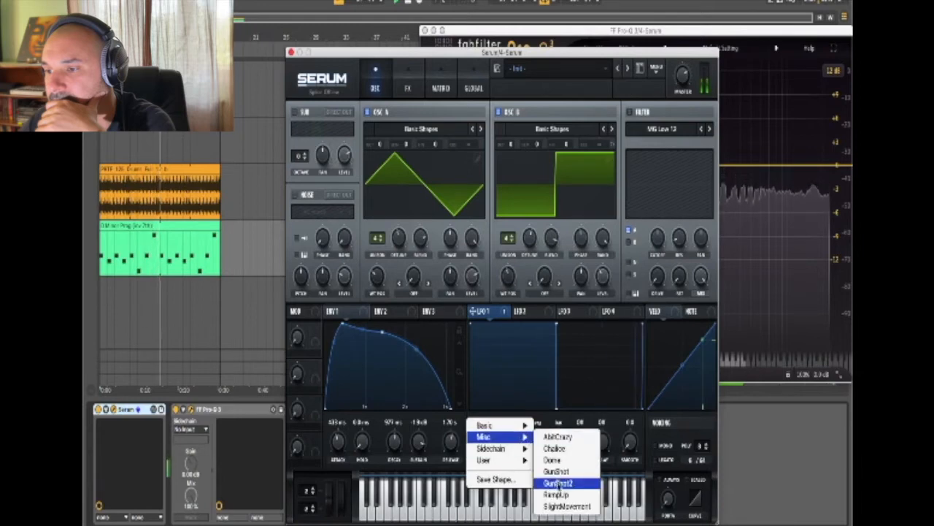
{"action": "left_click", "coordinate": [562, 483]}
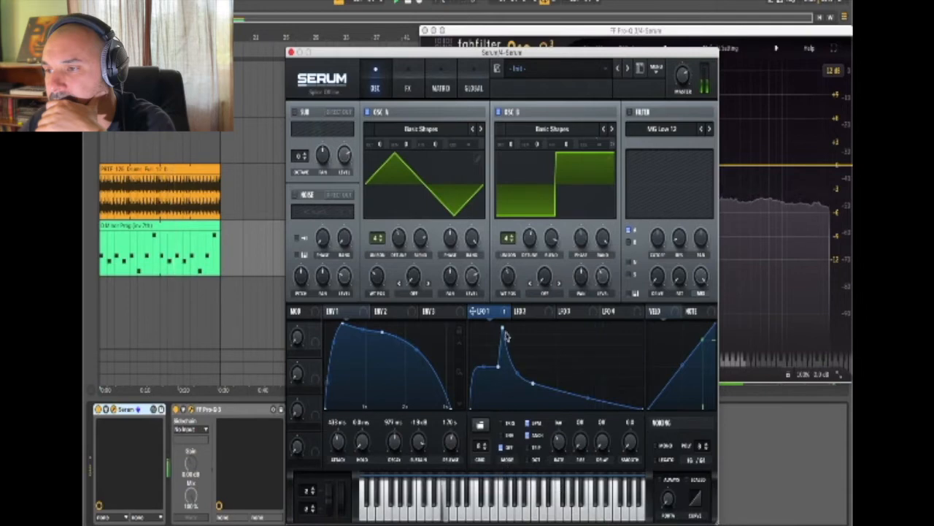
{"action": "left_click_drag", "start_coordinate": [502, 328], "coordinate": [535, 330]}
{"action": "left_click_drag", "start_coordinate": [532, 381], "coordinate": [590, 378]}
{"action": "left_click_drag", "start_coordinate": [532, 333], "coordinate": [508, 332]}
Try the GunShot preset shape on LFO 1 with the decay after its second peak cut off sharply
{"action": "left_click", "coordinate": [479, 425]}
{"action": "mouse_move", "coordinate": [485, 426]}
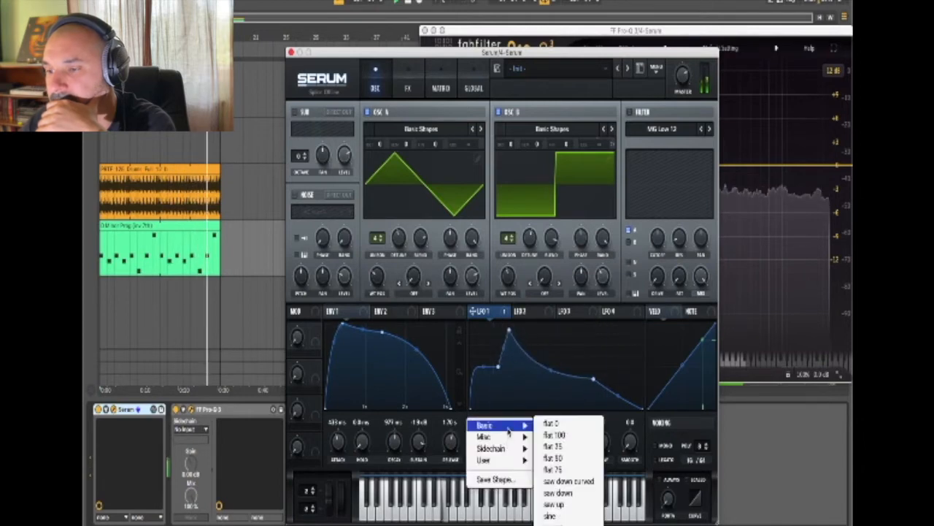
{"action": "mouse_move", "coordinate": [516, 442]}
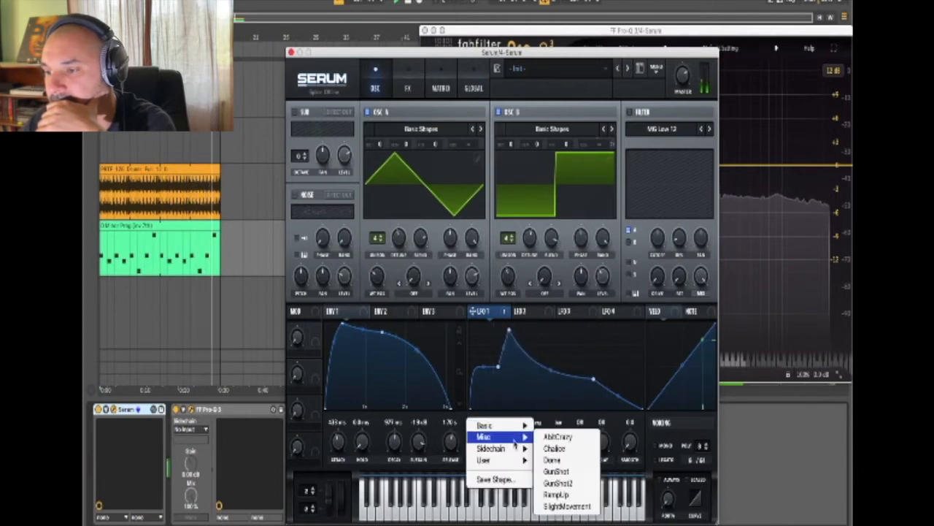
{"action": "left_click", "coordinate": [555, 470]}
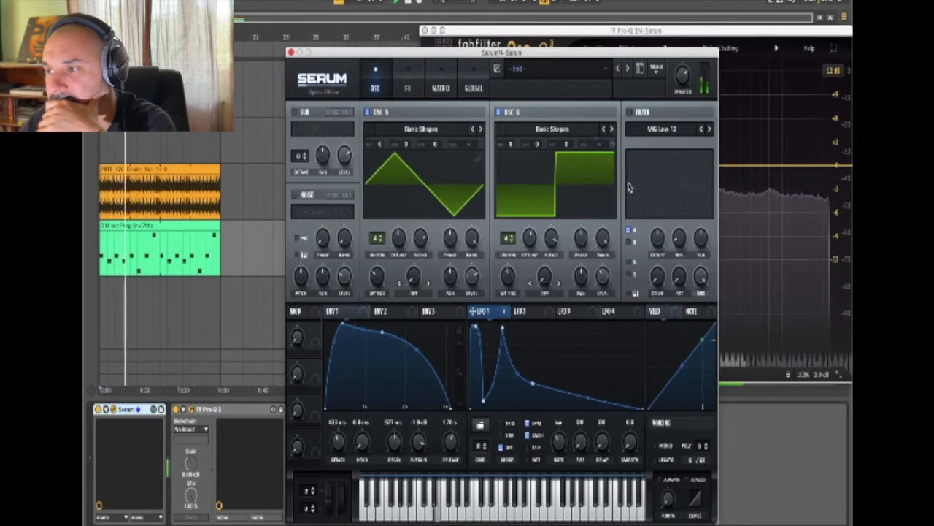
{"action": "left_click_drag", "start_coordinate": [533, 382], "coordinate": [485, 411]}
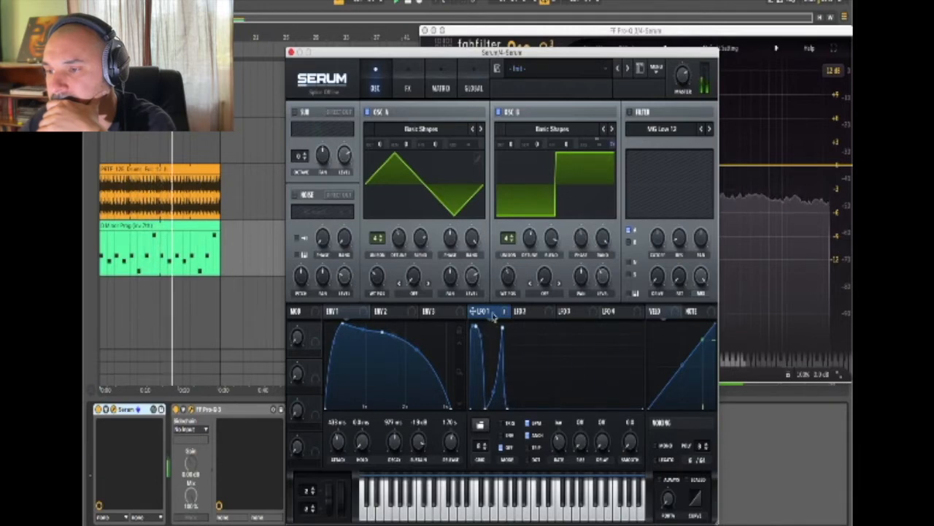
Try the RampUp preset shape on LFO 1
{"action": "left_click", "coordinate": [480, 424]}
{"action": "mouse_move", "coordinate": [500, 428]}
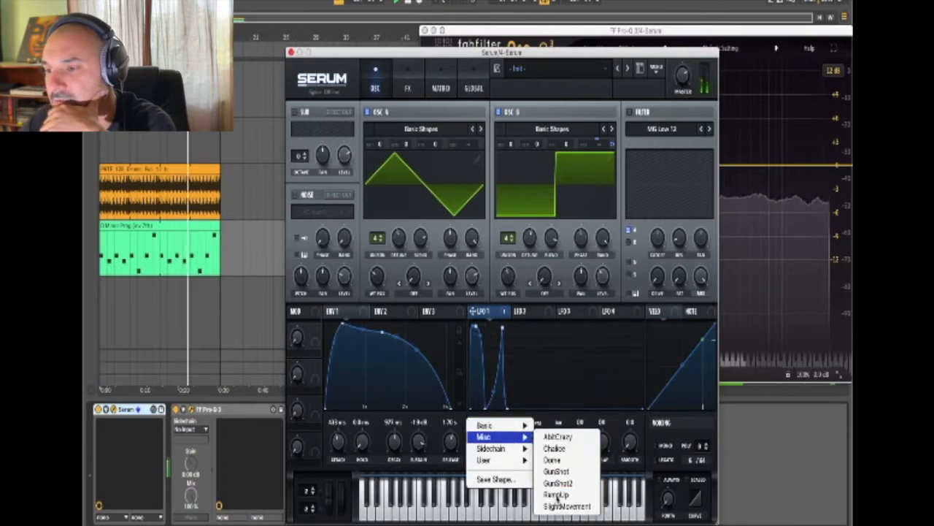
{"action": "left_click", "coordinate": [556, 495]}
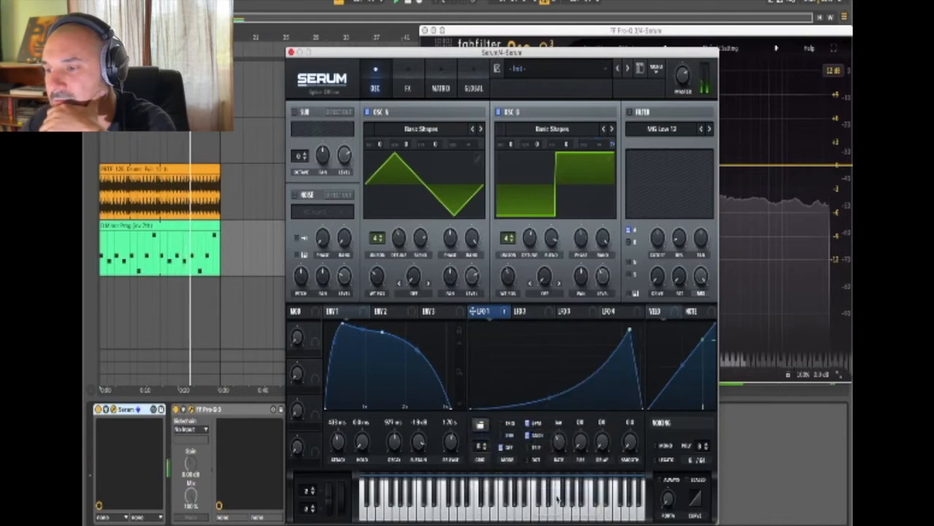
Load the GunShot2 preset shape on LFO 1 and shorten the decay after its peak
{"action": "left_click", "coordinate": [481, 427]}
{"action": "mouse_move", "coordinate": [508, 436]}
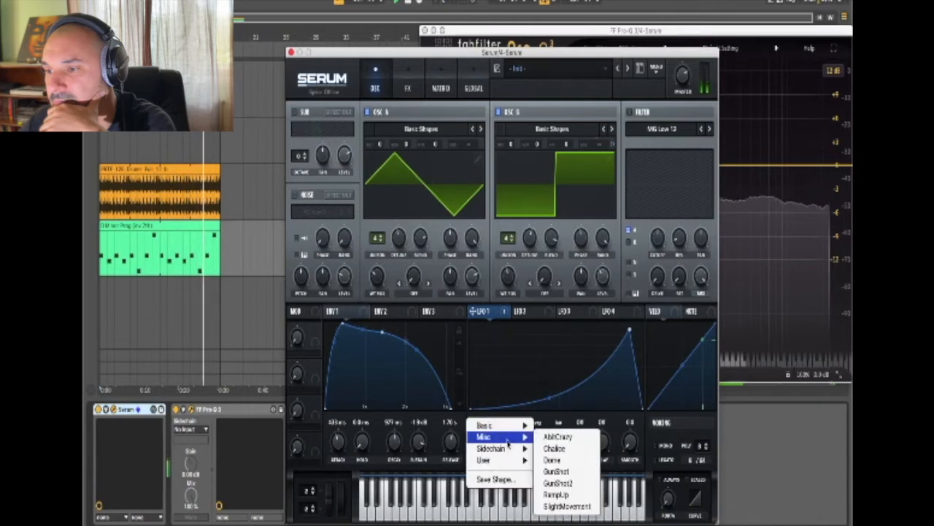
{"action": "left_click", "coordinate": [562, 483]}
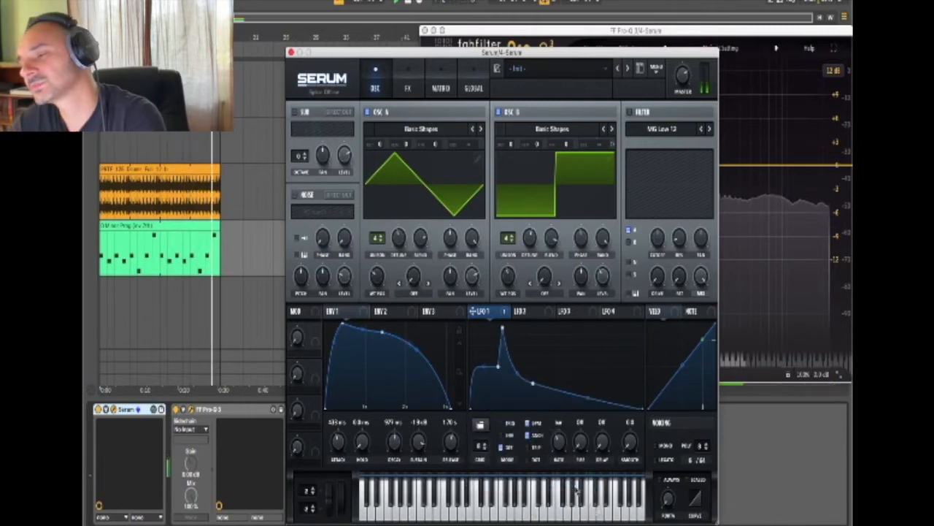
{"action": "left_click_drag", "start_coordinate": [533, 384], "coordinate": [509, 400]}
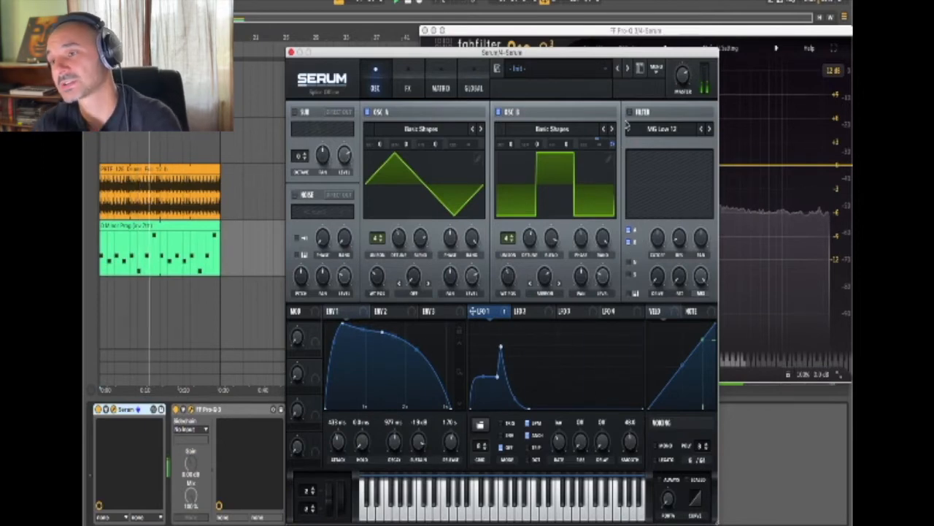
Enable the filter with the MG Low 18 type and set its cutoff to about 2.9 kHz
{"action": "left_click", "coordinate": [629, 111]}
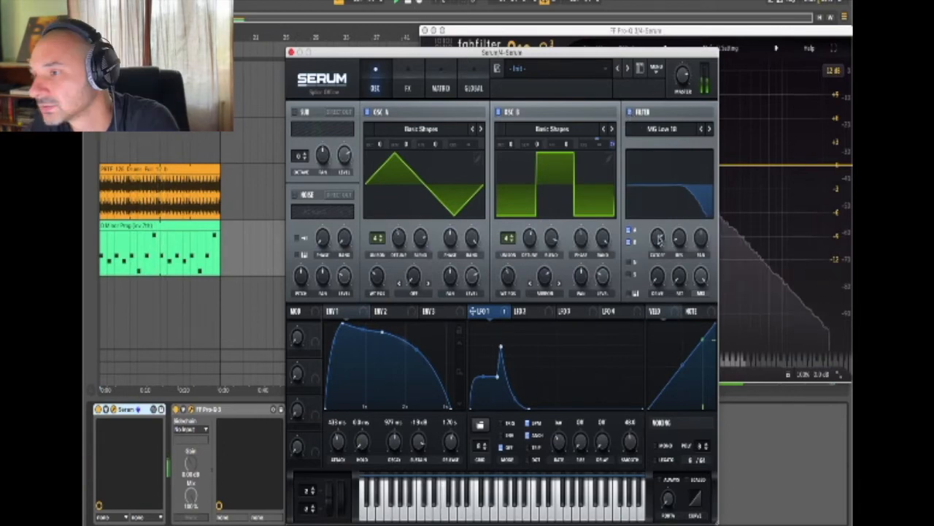
{"action": "mouse_move", "coordinate": [657, 238]}
{"action": "left_click_drag", "start_coordinate": [657, 238], "coordinate": [656, 240]}
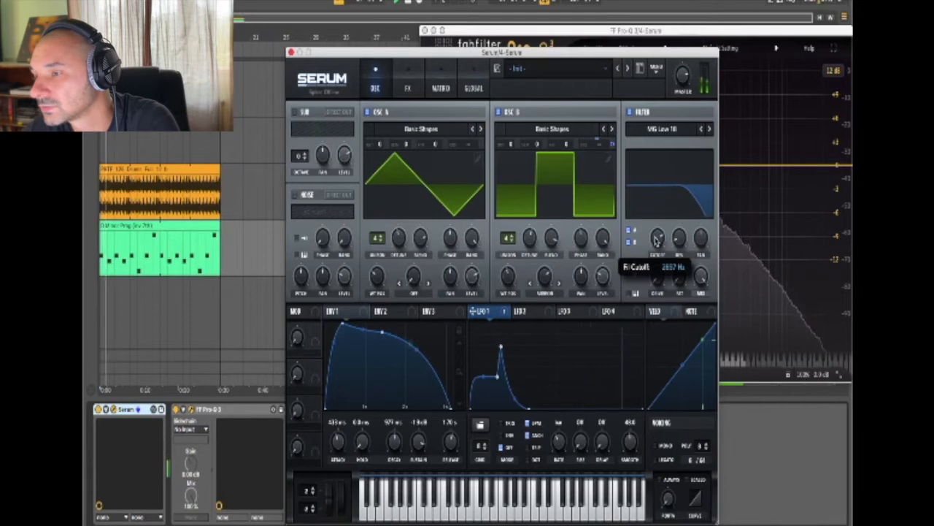
Raise the filter's resonance to a moderate amount that gives a small bump at the cutoff
{"action": "left_click_drag", "start_coordinate": [679, 276], "coordinate": [679, 218]}
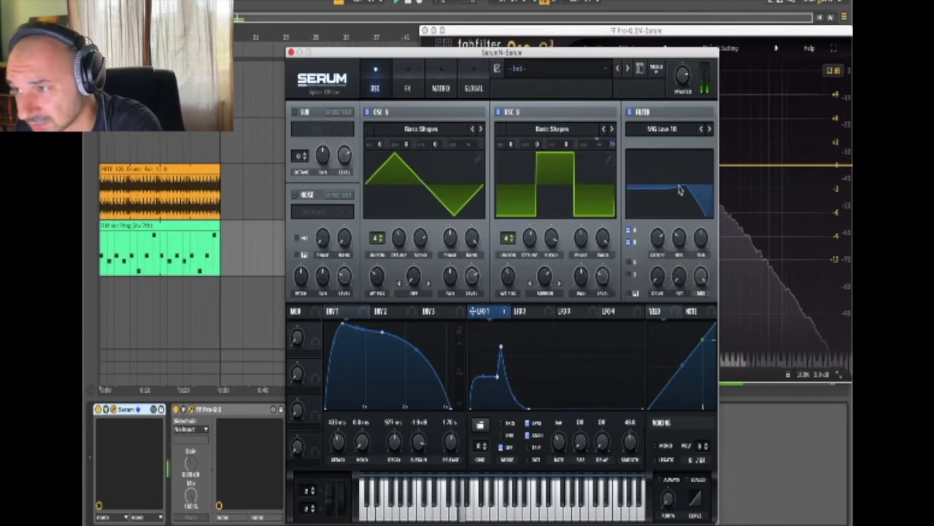
{"action": "left_click_drag", "start_coordinate": [681, 238], "coordinate": [680, 212]}
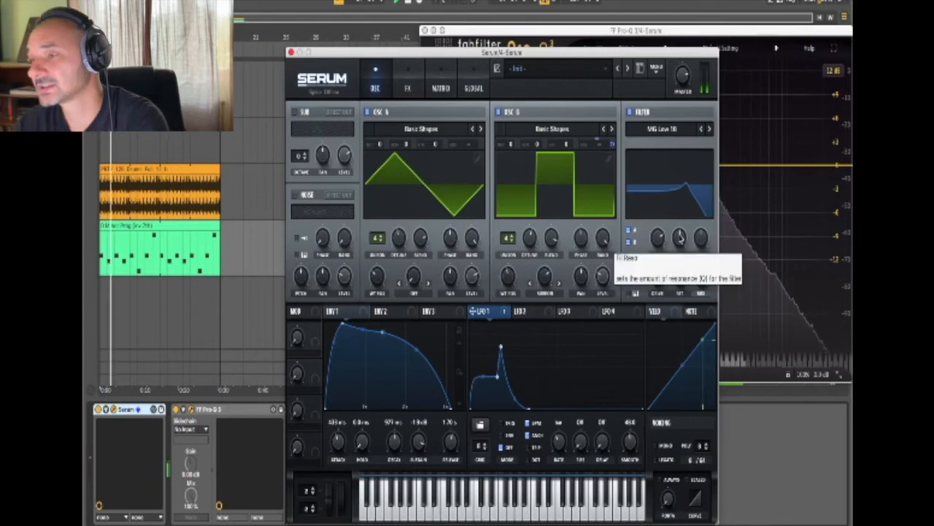
{"action": "left_click_drag", "start_coordinate": [681, 238], "coordinate": [680, 243]}
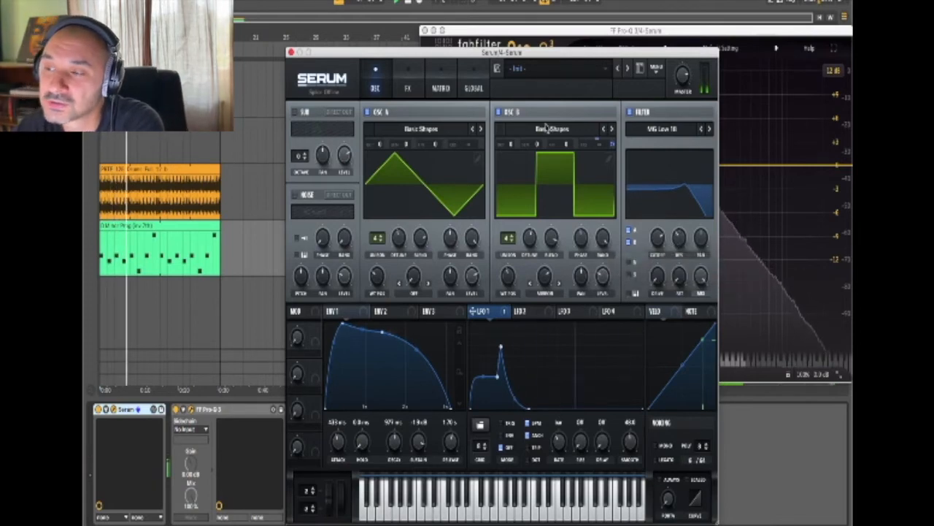
Stop playback and assign LFO 2 to modulate the filter cutoff
{"action": "left_click", "coordinate": [408, 4]}
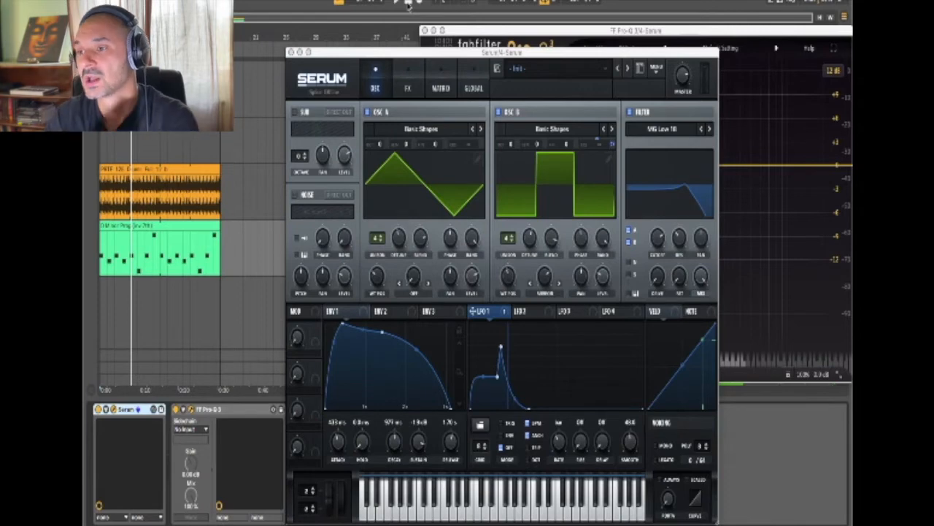
{"action": "left_click", "coordinate": [524, 311]}
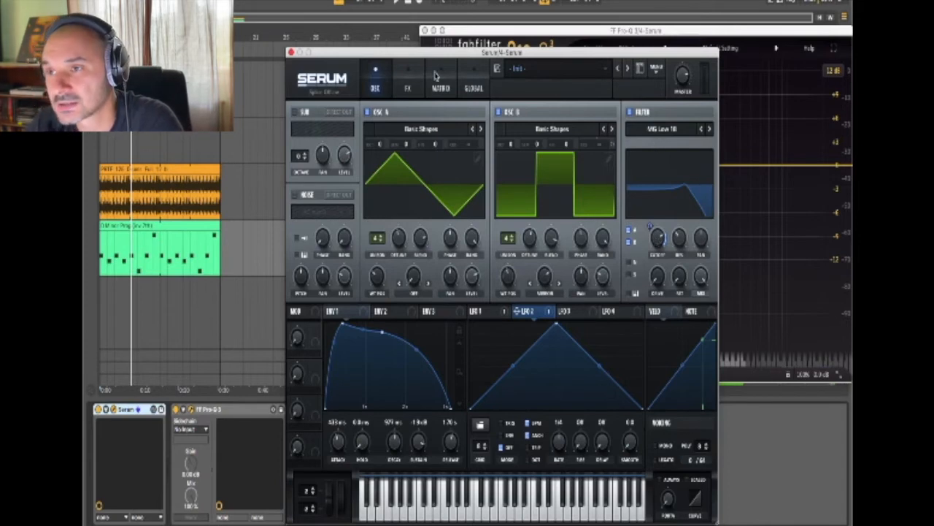
{"action": "left_click", "coordinate": [408, 3]}
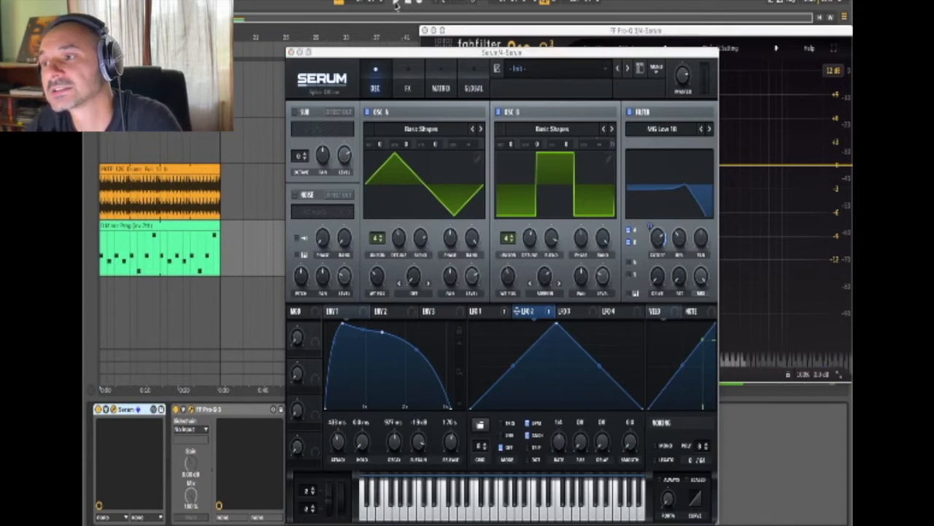
Restart playback, readjust the LFO 2-modulated filter cutoff and slow LFO 2's rate to one bar
{"action": "left_click", "coordinate": [394, 4]}
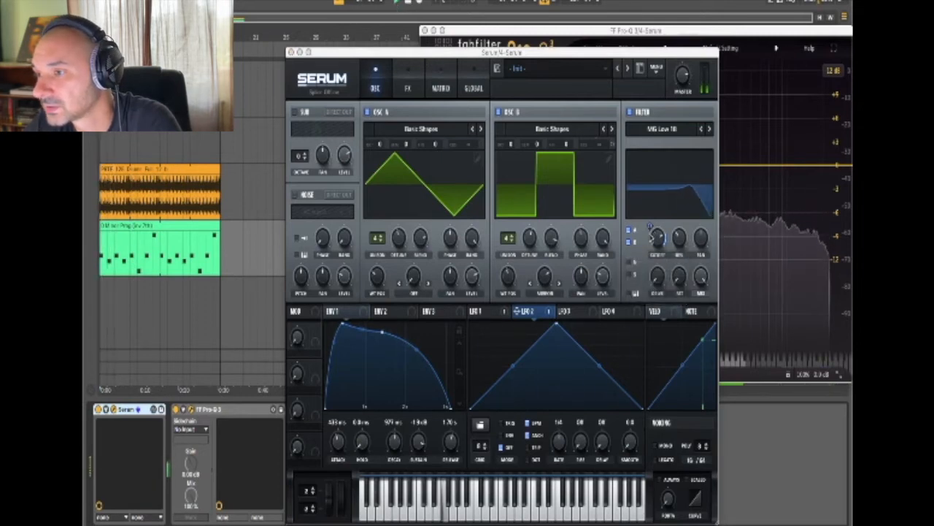
{"action": "left_click", "coordinate": [661, 252]}
{"action": "left_click_drag", "start_coordinate": [662, 254], "coordinate": [663, 261]}
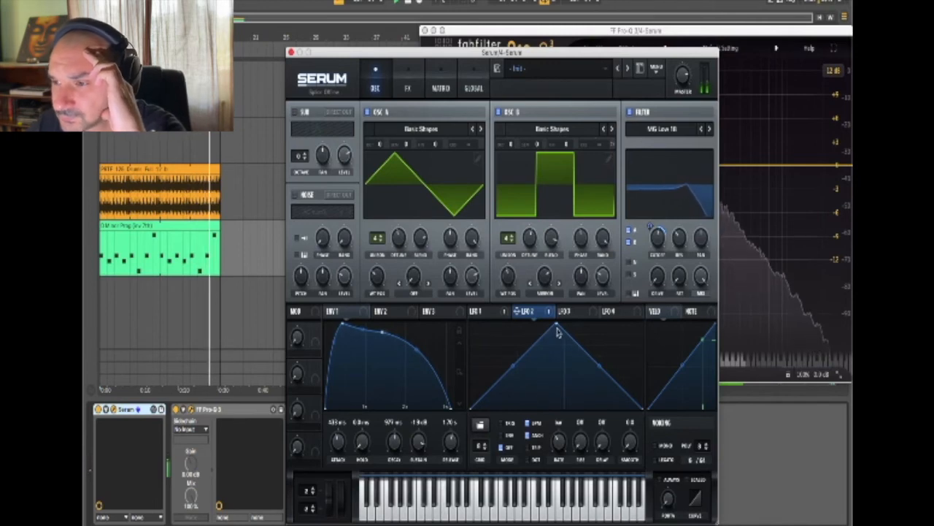
Load the RampUp preset shape on LFO 2, lower the filter cutoff and set the filter resonance to about 31%
{"action": "left_click", "coordinate": [479, 425]}
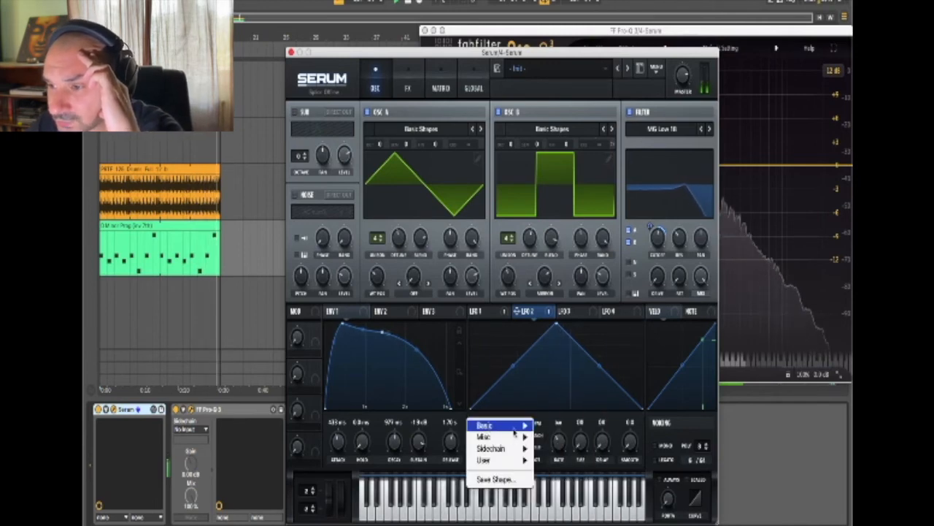
{"action": "mouse_move", "coordinate": [516, 432]}
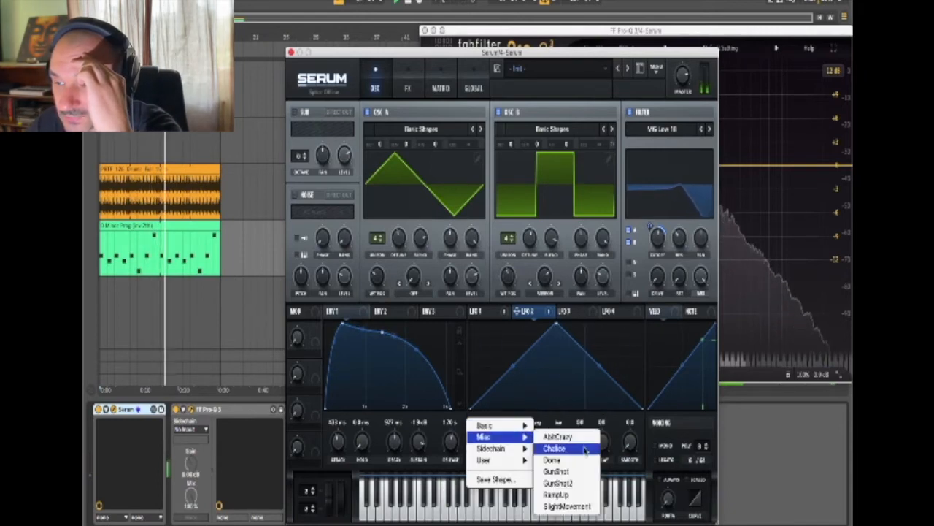
{"action": "left_click", "coordinate": [580, 495]}
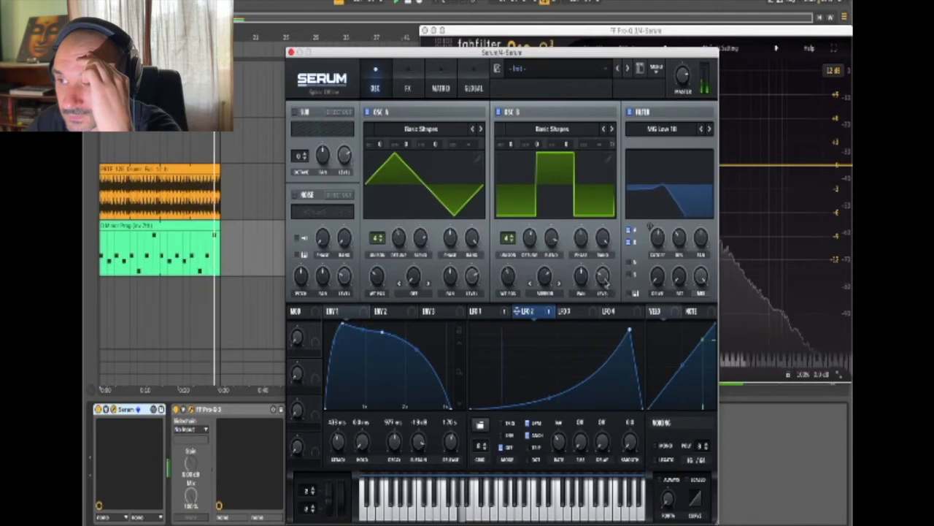
{"action": "mouse_move", "coordinate": [603, 275]}
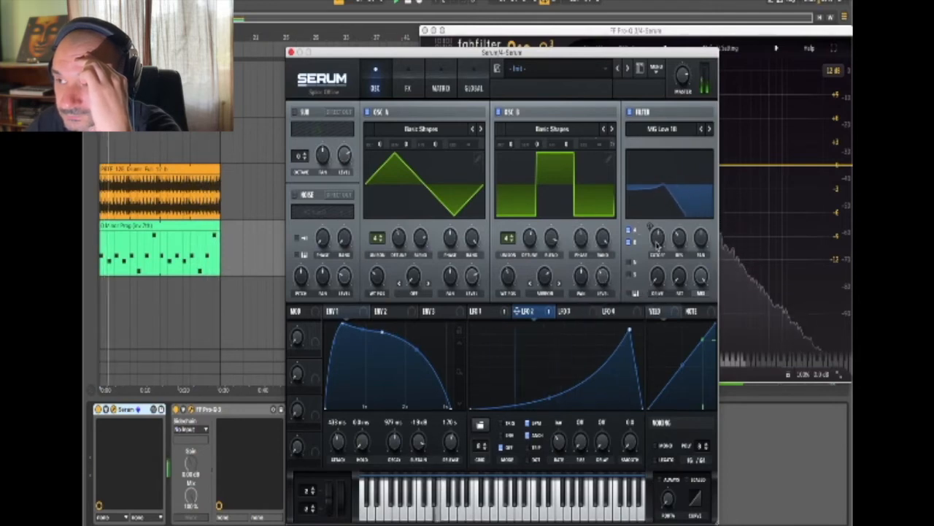
{"action": "mouse_move", "coordinate": [656, 282]}
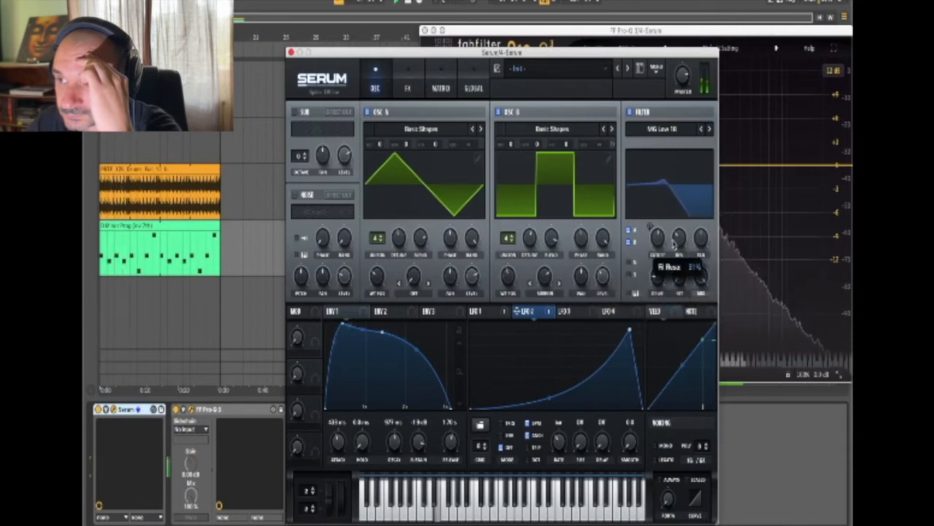
Lower the filter's resonance during playback until the bump at the cutoff is gone
{"action": "mouse_move", "coordinate": [655, 238]}
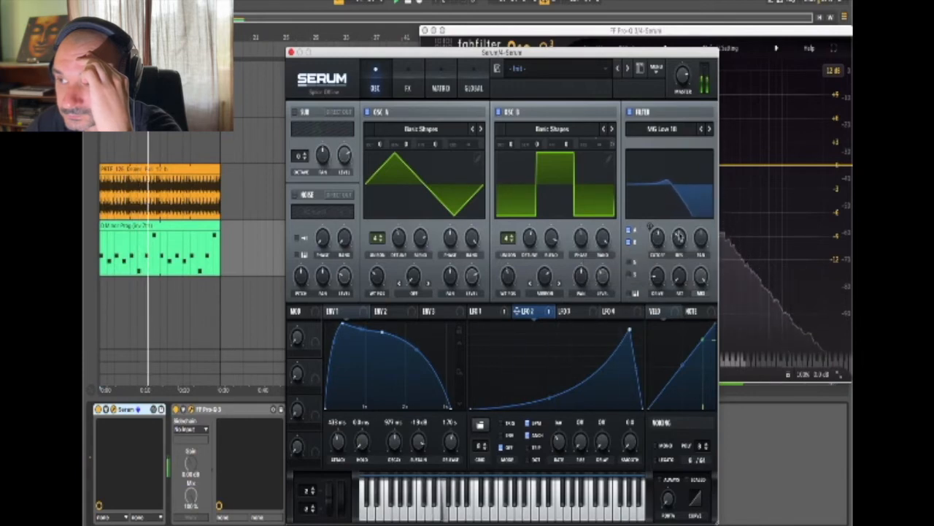
{"action": "mouse_move", "coordinate": [677, 247]}
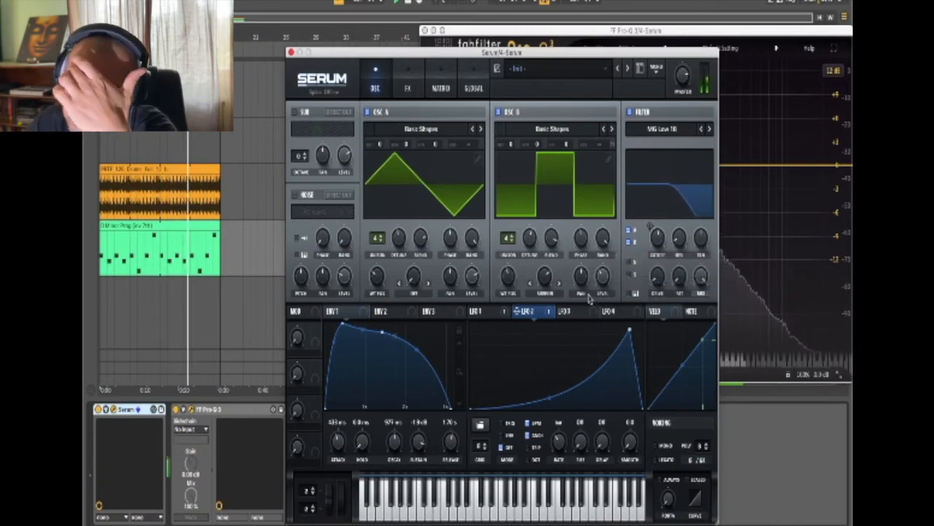
{"action": "mouse_move", "coordinate": [555, 232]}
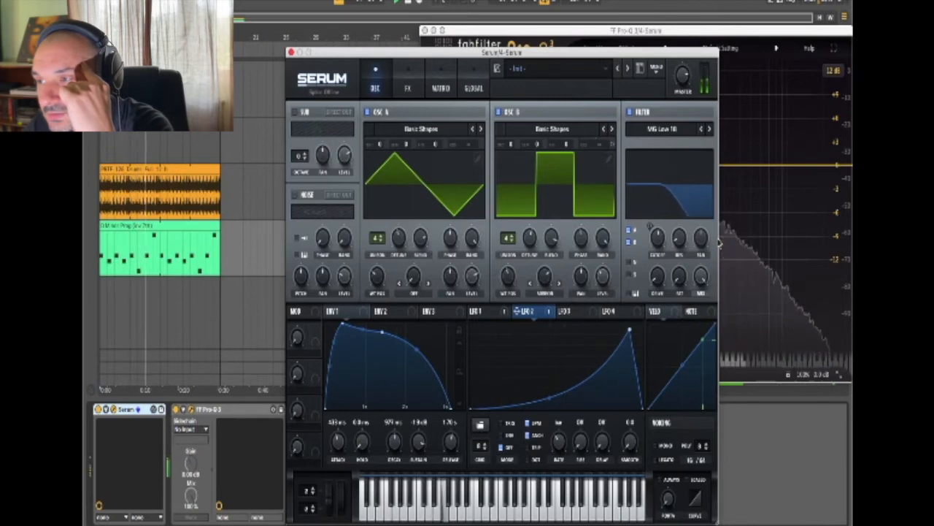
Open the D Minor Prog clip's notes for editing and close the Serum window to uncover them
{"action": "left_click", "coordinate": [373, 26]}
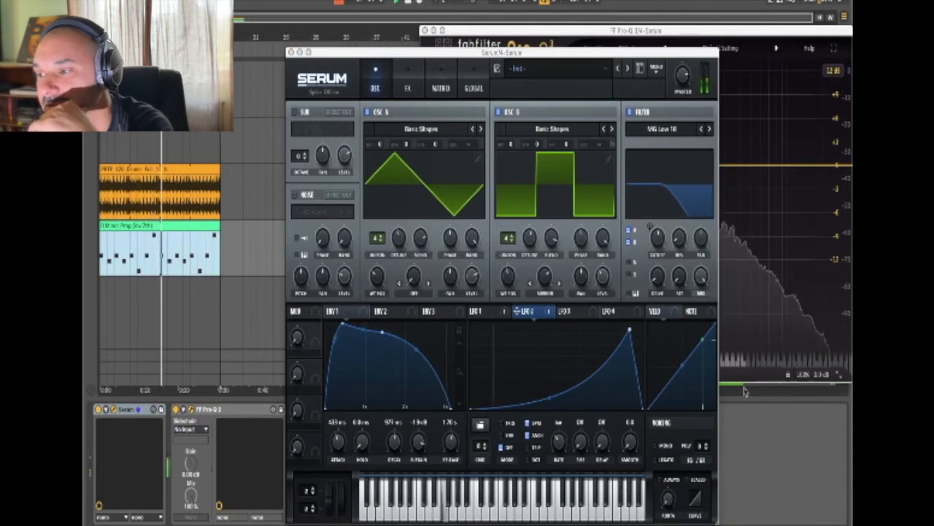
{"action": "key", "text": "shift+Tab"}
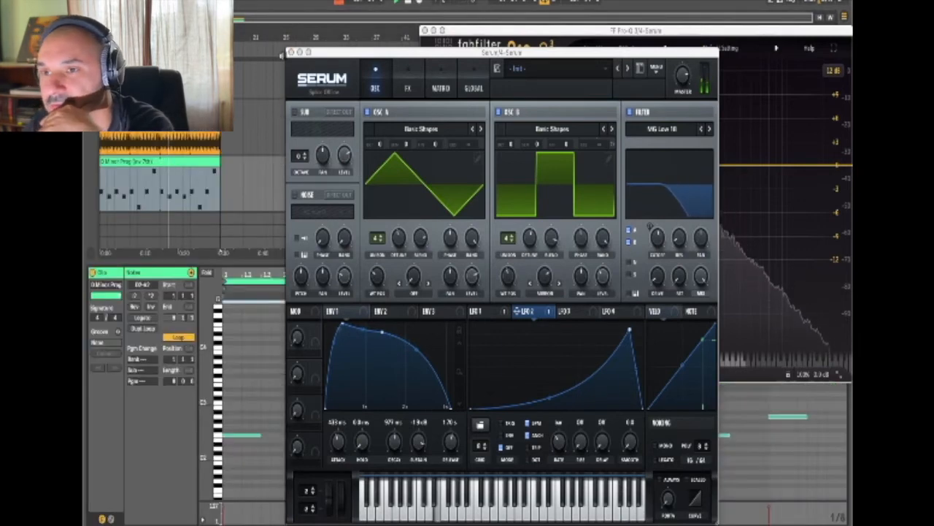
{"action": "left_click", "coordinate": [291, 53]}
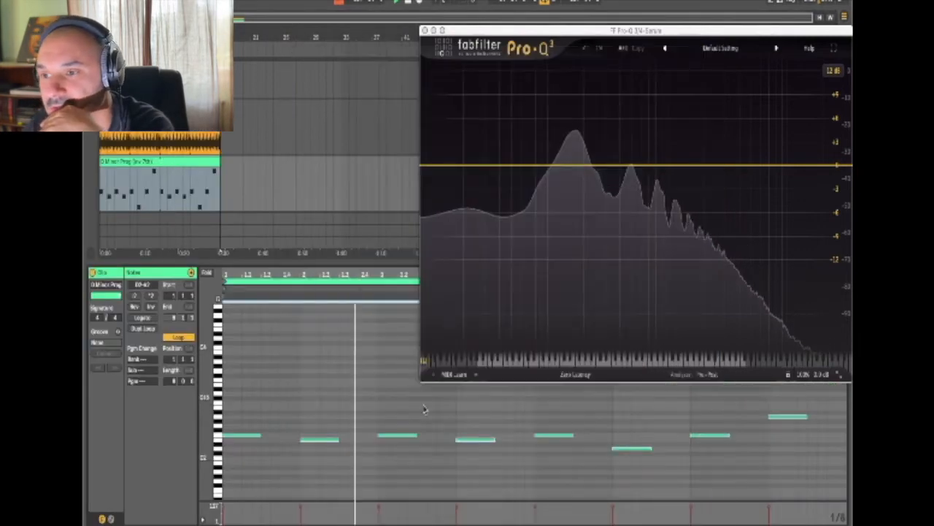
Raise the clip's low sixth note to the pitch of the second and fourth notes, and change the fifth note's pitch
{"action": "left_click", "coordinate": [645, 450]}
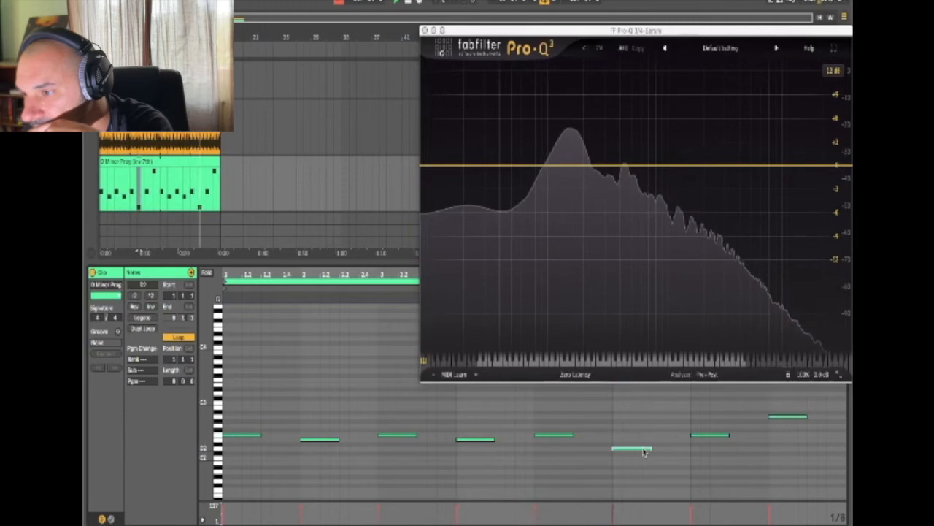
{"action": "left_click_drag", "start_coordinate": [646, 451], "coordinate": [645, 445]}
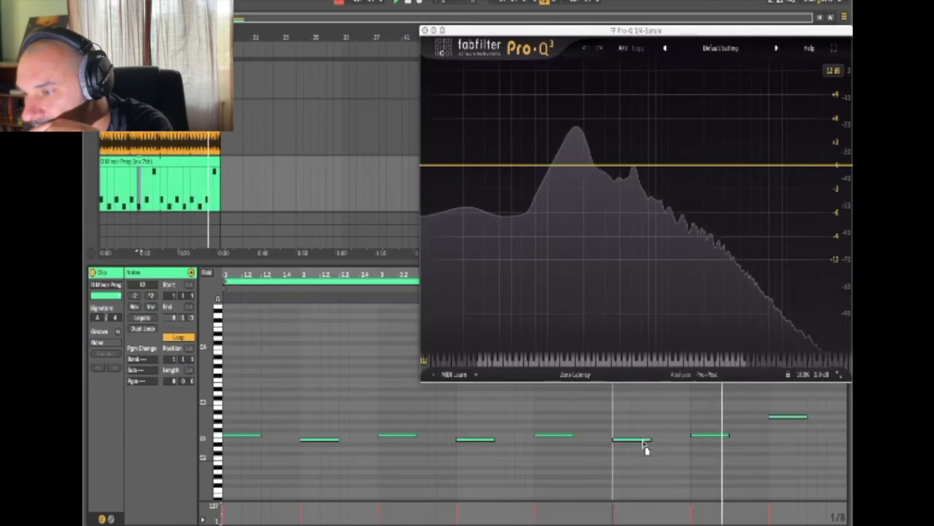
{"action": "left_click", "coordinate": [644, 440]}
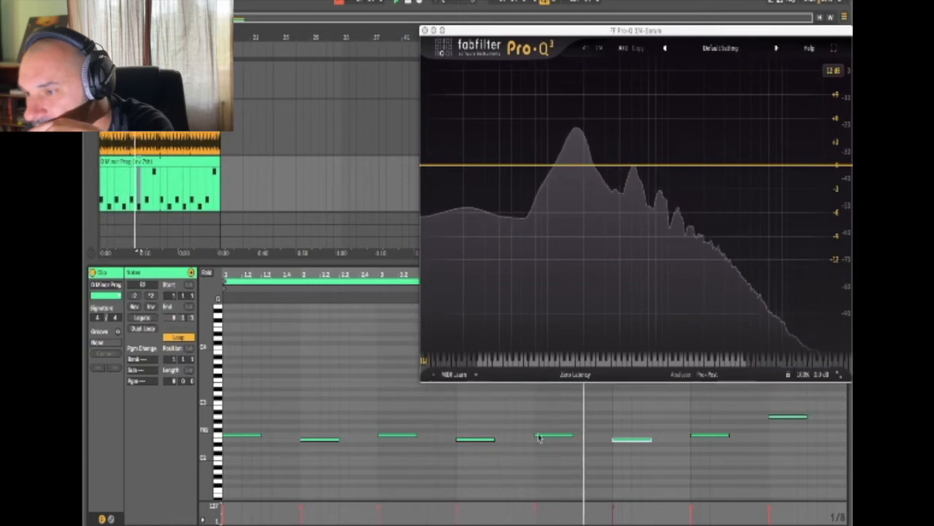
{"action": "left_click_drag", "start_coordinate": [549, 441], "coordinate": [552, 430]}
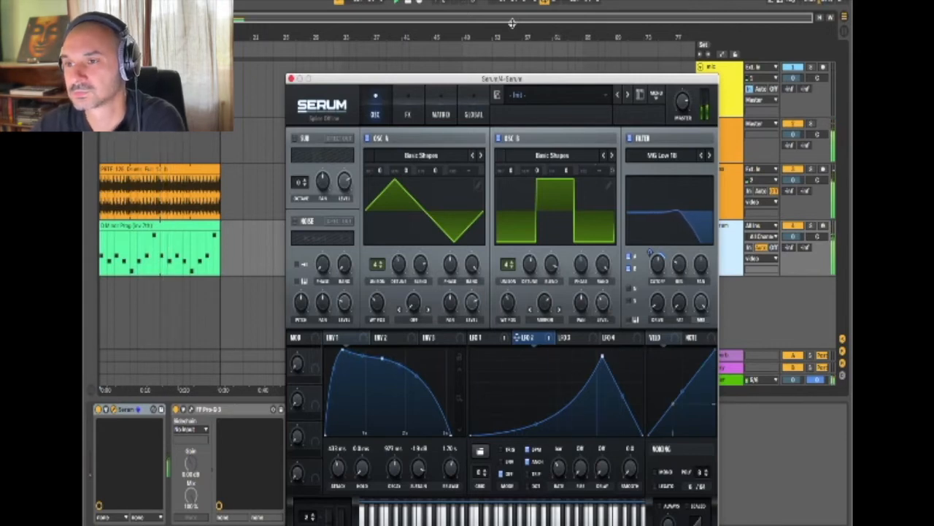
Stop playback and reorder Serum's effects so the chain begins with Flanger, Distortion, Delay, Reverb and Filter
{"action": "left_click", "coordinate": [409, 3]}
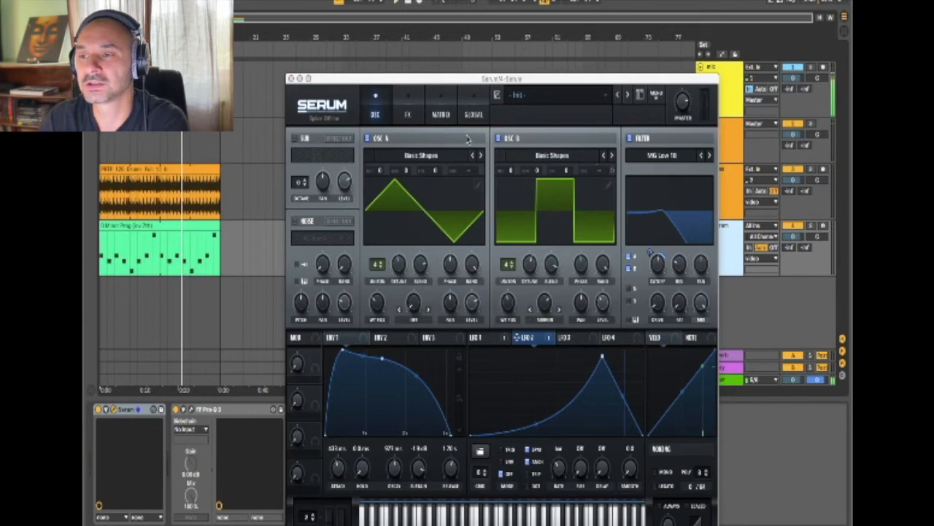
{"action": "left_click", "coordinate": [416, 108]}
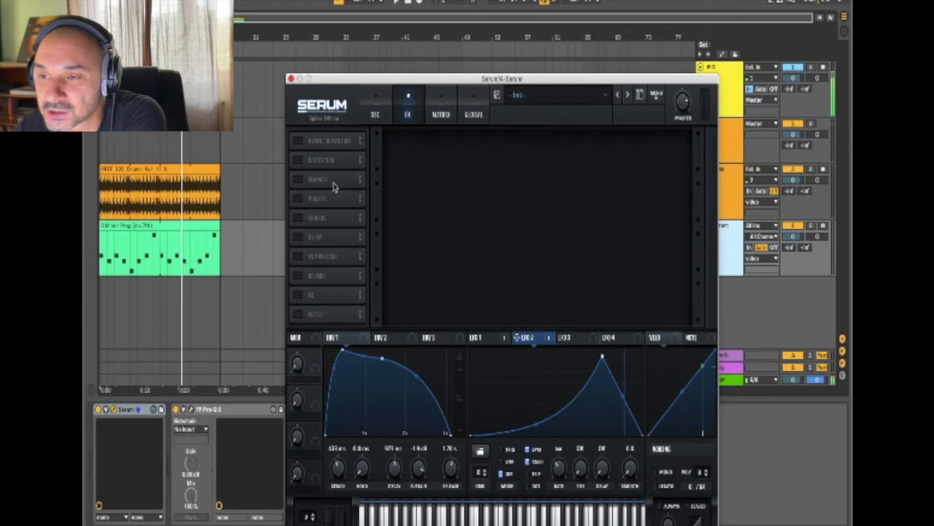
{"action": "left_click_drag", "start_coordinate": [323, 184], "coordinate": [321, 142]}
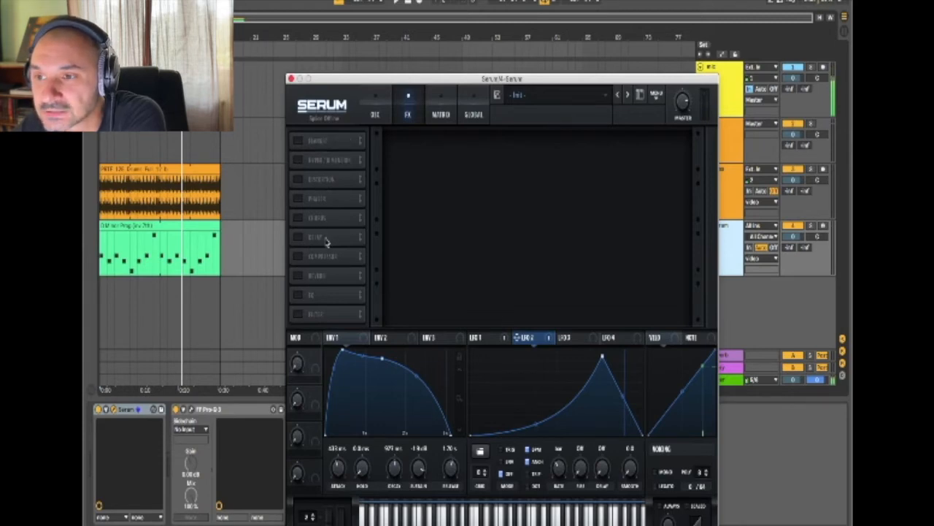
{"action": "left_click_drag", "start_coordinate": [326, 242], "coordinate": [325, 163]}
{"action": "left_click_drag", "start_coordinate": [344, 277], "coordinate": [341, 181]}
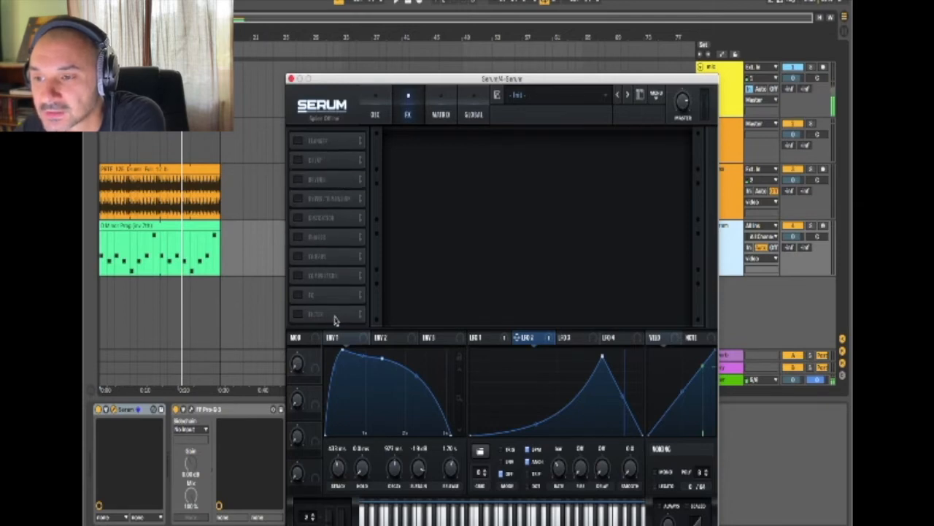
{"action": "left_click_drag", "start_coordinate": [329, 319], "coordinate": [326, 204]}
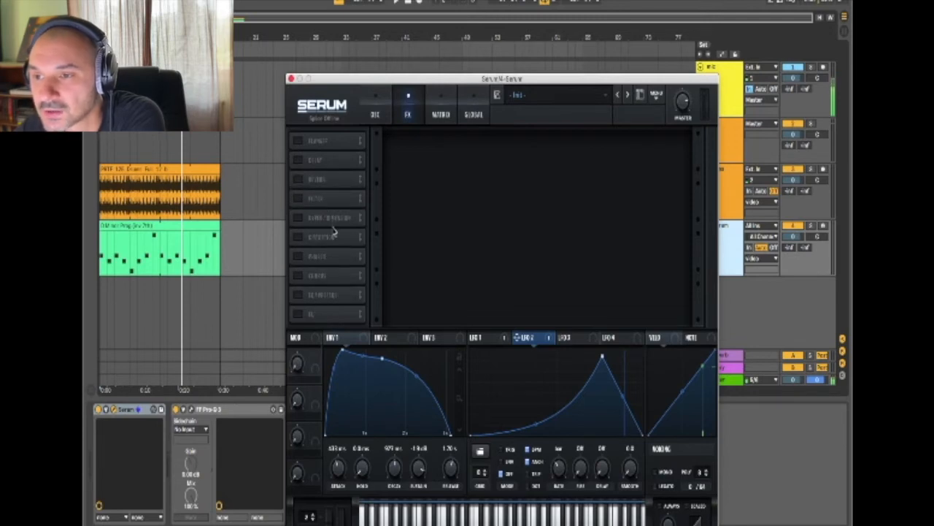
{"action": "left_click_drag", "start_coordinate": [332, 238], "coordinate": [332, 159]}
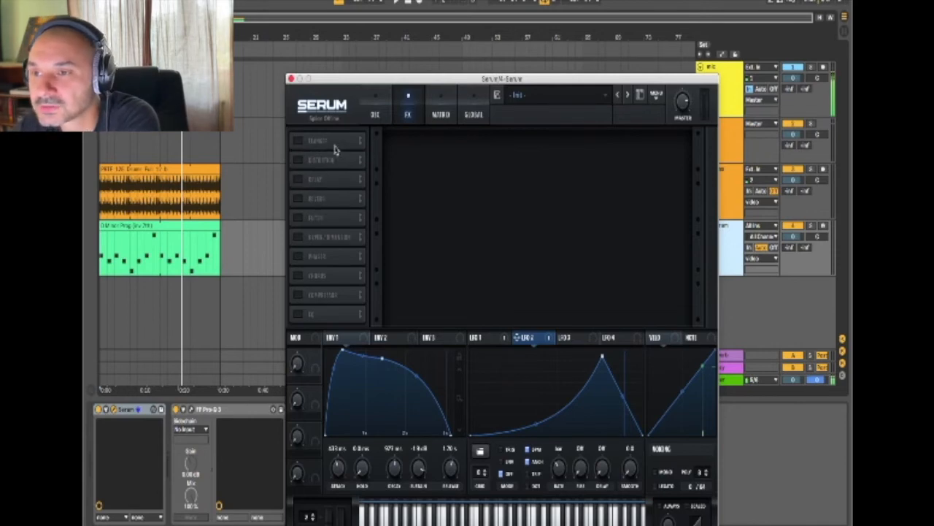
Place Reverb first in the effects chain, enable it in Plate mode and adjust its mix during playback
{"action": "left_click_drag", "start_coordinate": [332, 166], "coordinate": [381, 146]}
{"action": "left_click", "coordinate": [298, 142]}
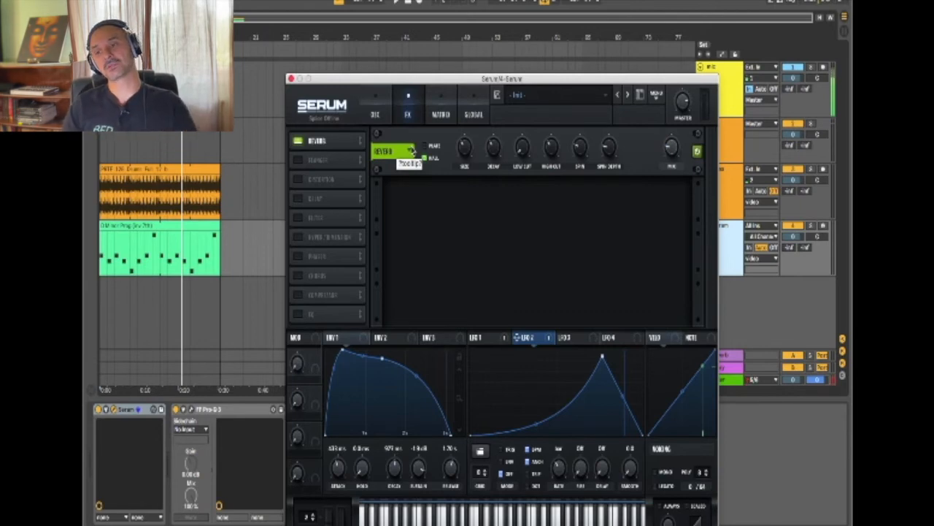
{"action": "left_click", "coordinate": [398, 3]}
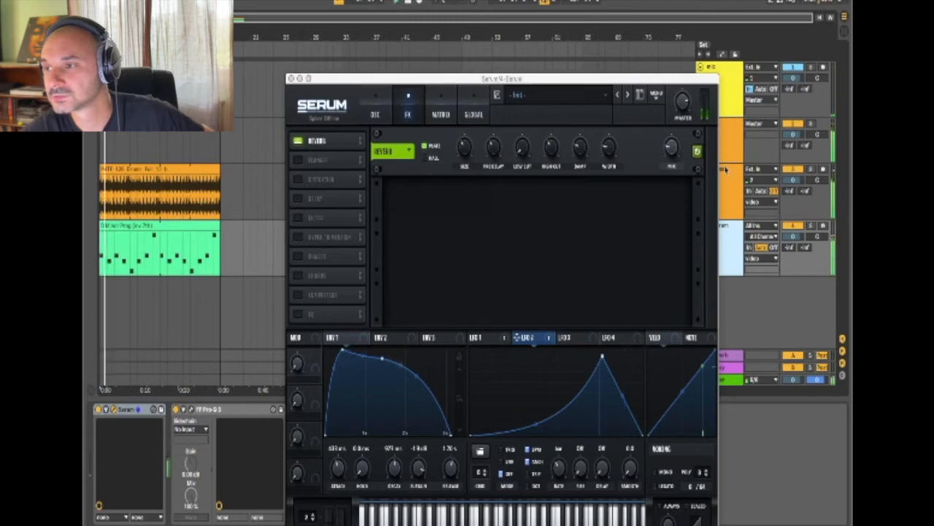
{"action": "left_click_drag", "start_coordinate": [672, 148], "coordinate": [689, 53]}
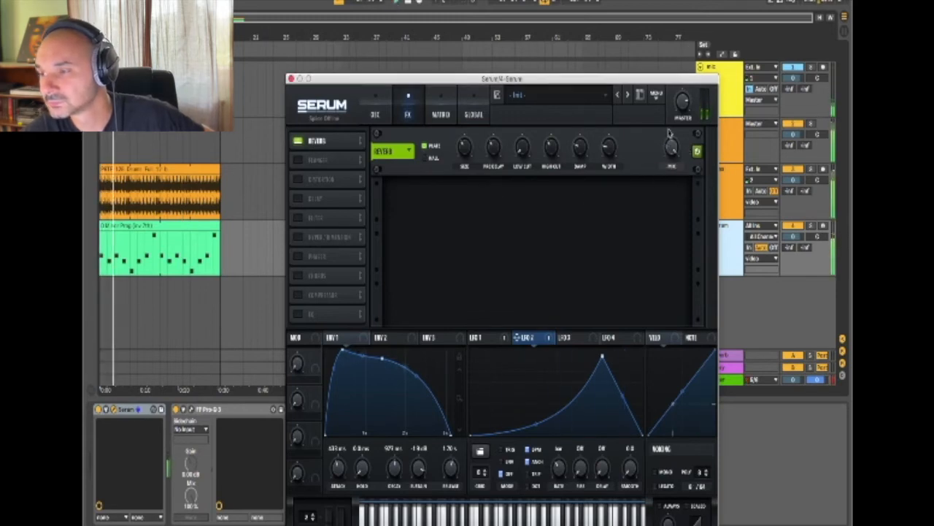
{"action": "left_click_drag", "start_coordinate": [670, 149], "coordinate": [668, 182]}
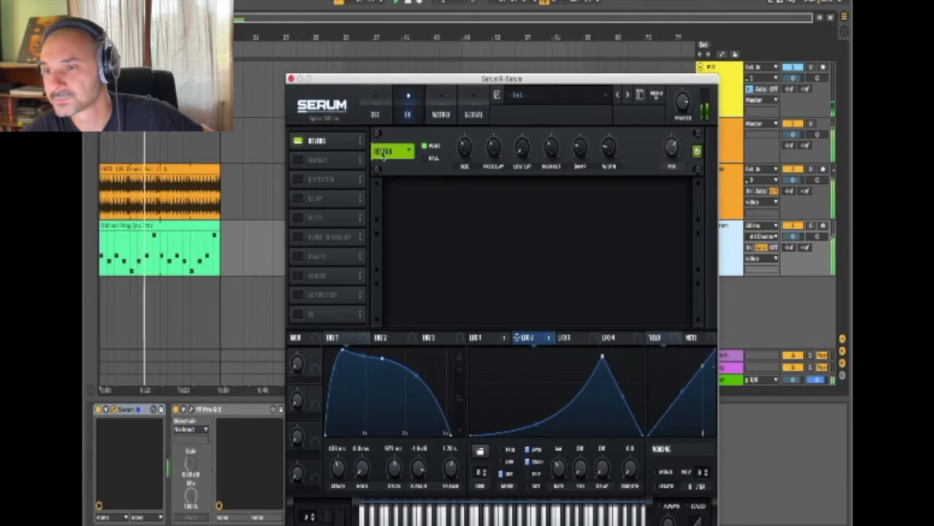
Move Distortion ahead of Reverb in the effects chain, switch Reverb off and enable the Tube distortion
{"action": "left_click_drag", "start_coordinate": [321, 178], "coordinate": [330, 147]}
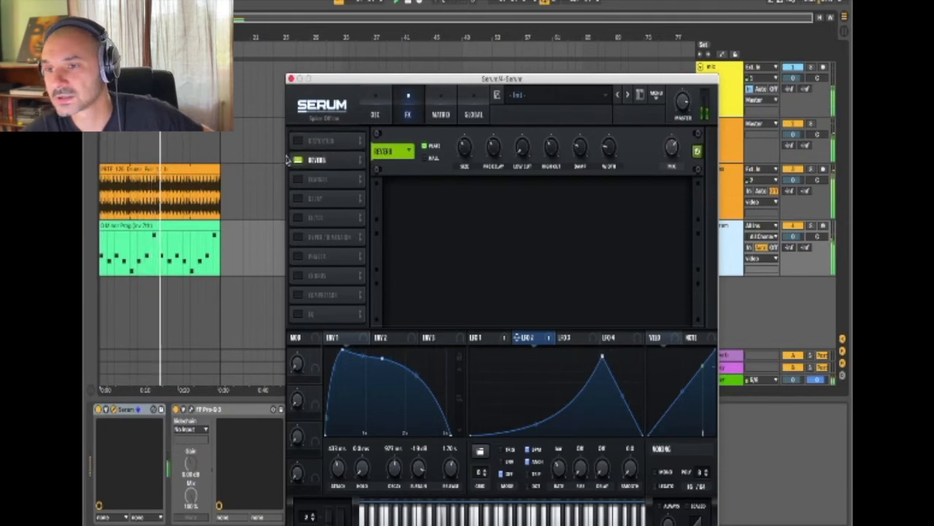
{"action": "left_click", "coordinate": [298, 159]}
{"action": "left_click", "coordinate": [298, 141]}
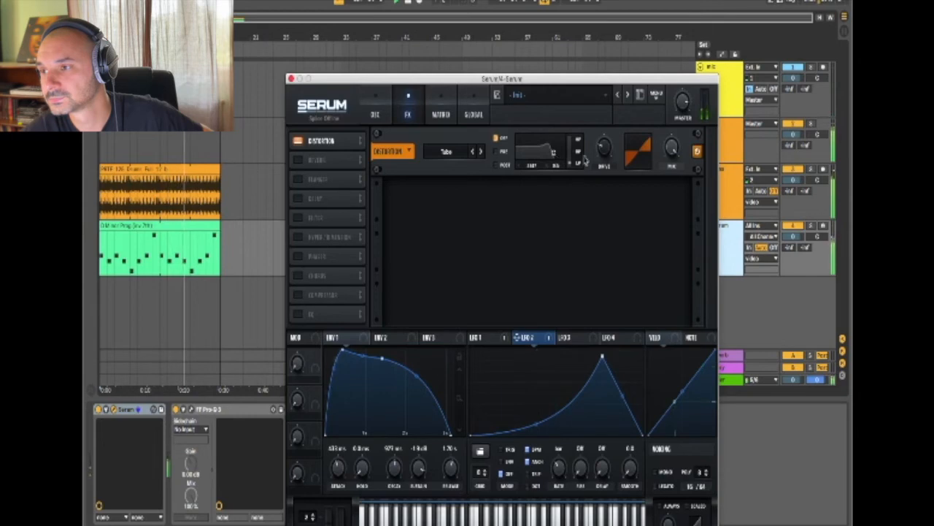
{"action": "mouse_move", "coordinate": [604, 149]}
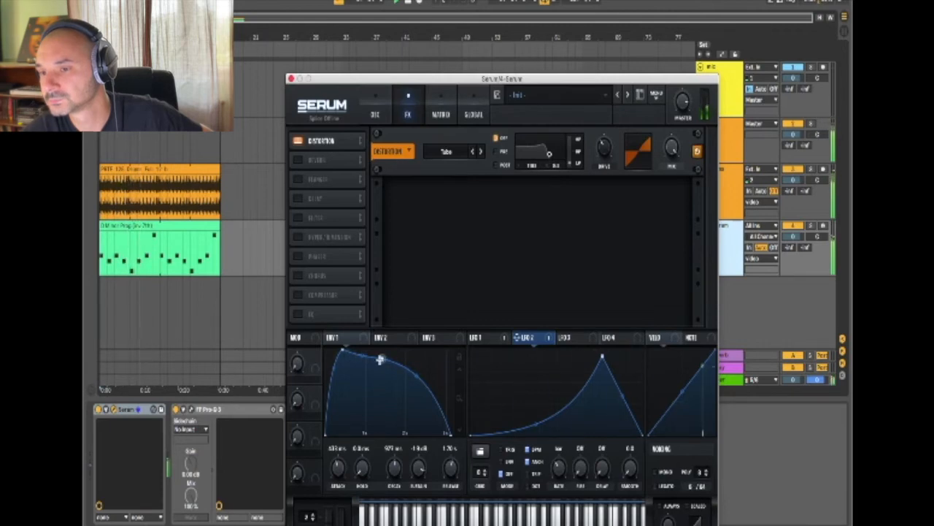
Shorten Env 1's decay, lower its sustain to about -2.2 dB and lengthen its release to about 2.10 s
{"action": "left_click_drag", "start_coordinate": [380, 359], "coordinate": [367, 359]}
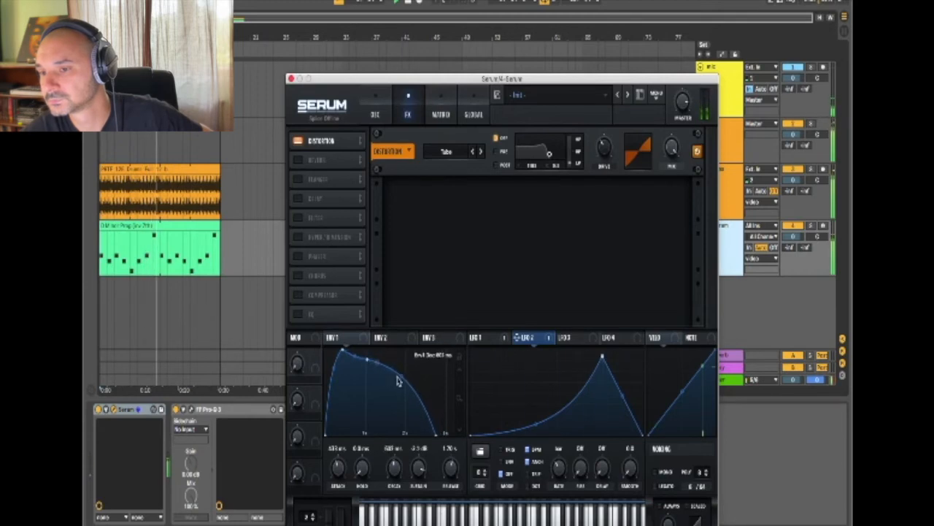
{"action": "left_click_drag", "start_coordinate": [435, 433], "coordinate": [449, 434]}
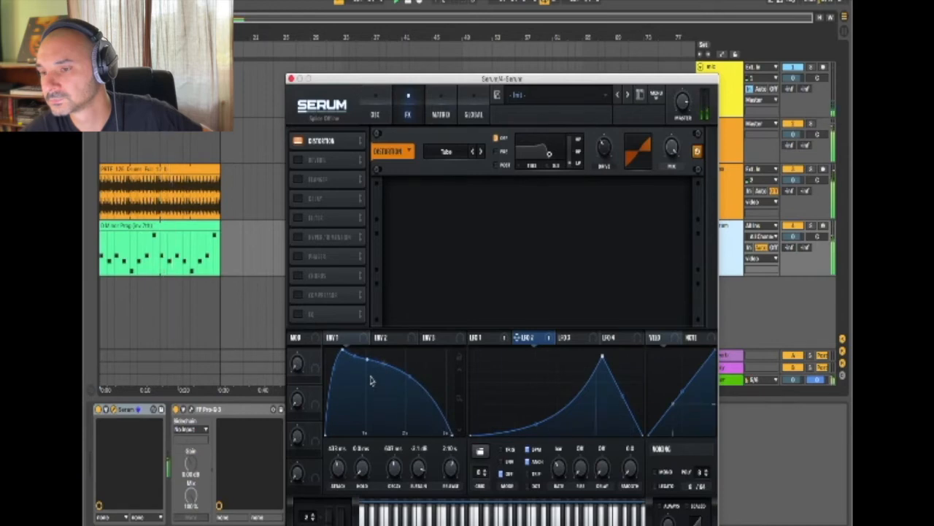
{"action": "left_click_drag", "start_coordinate": [367, 359], "coordinate": [364, 360]}
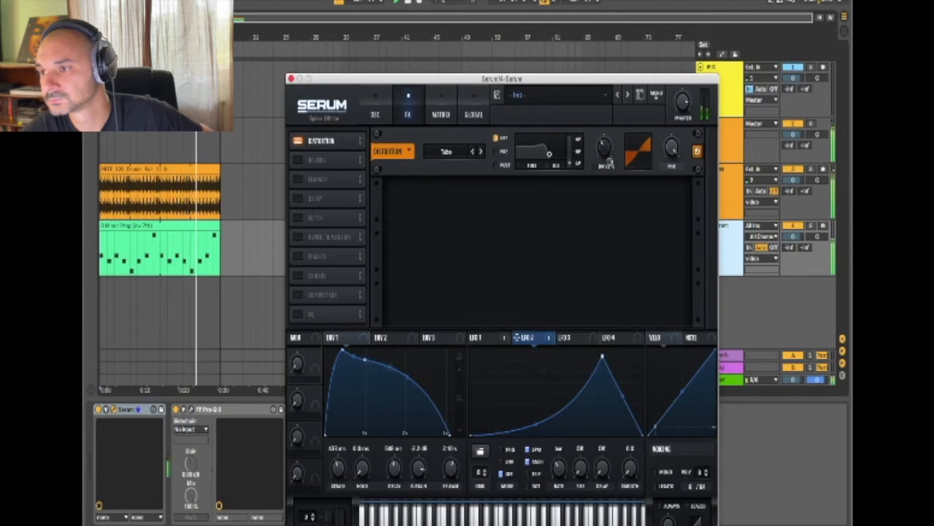
Set the Distortion's filter to Pre and open up its low-pass cutoff
{"action": "left_click", "coordinate": [499, 152]}
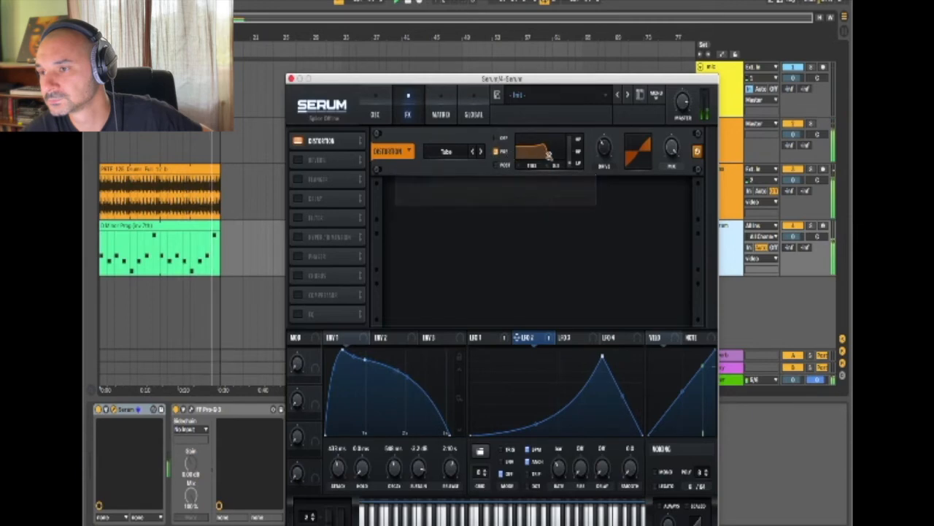
{"action": "mouse_move", "coordinate": [559, 149]}
{"action": "left_mouse_down"}
{"action": "mouse_move", "coordinate": [537, 151]}
{"action": "mouse_move", "coordinate": [549, 157]}
{"action": "left_mouse_up"}
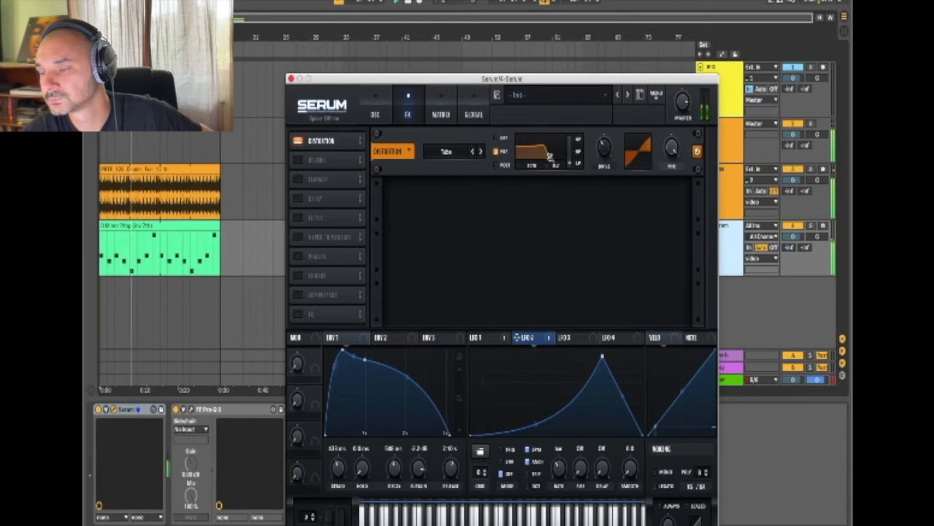
{"action": "left_click_drag", "start_coordinate": [549, 158], "coordinate": [566, 161]}
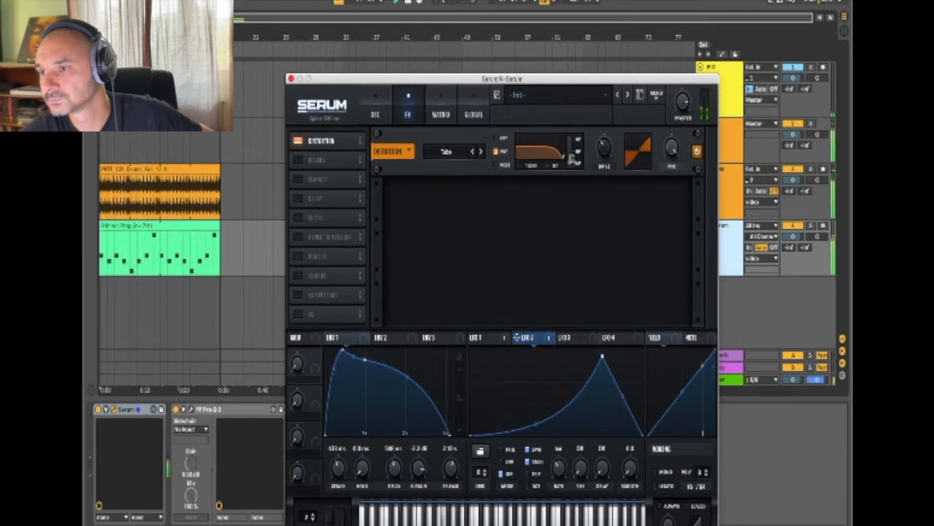
{"action": "left_click_drag", "start_coordinate": [574, 162], "coordinate": [570, 131]}
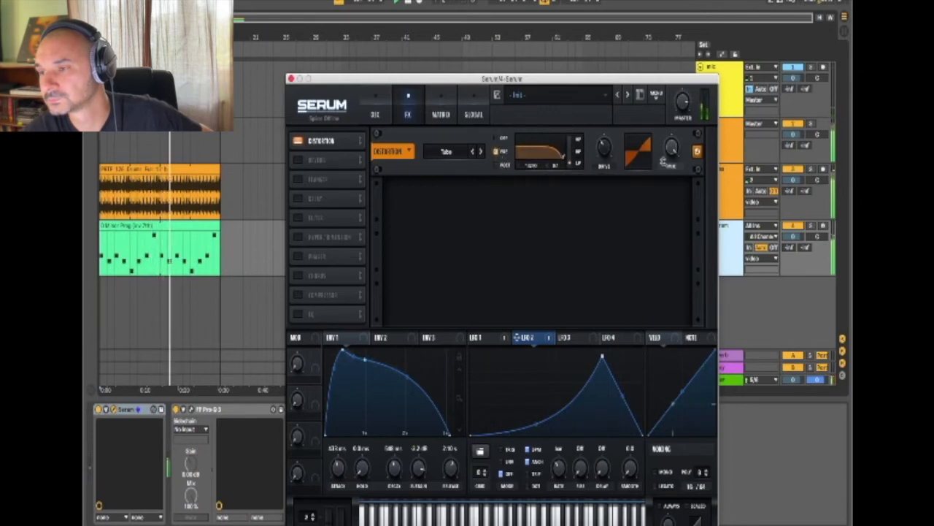
Increase the Distortion's drive and readjust its pre-filter to a mid-range low-pass cutoff without a resonant peak
{"action": "left_click_drag", "start_coordinate": [605, 143], "coordinate": [606, 113]}
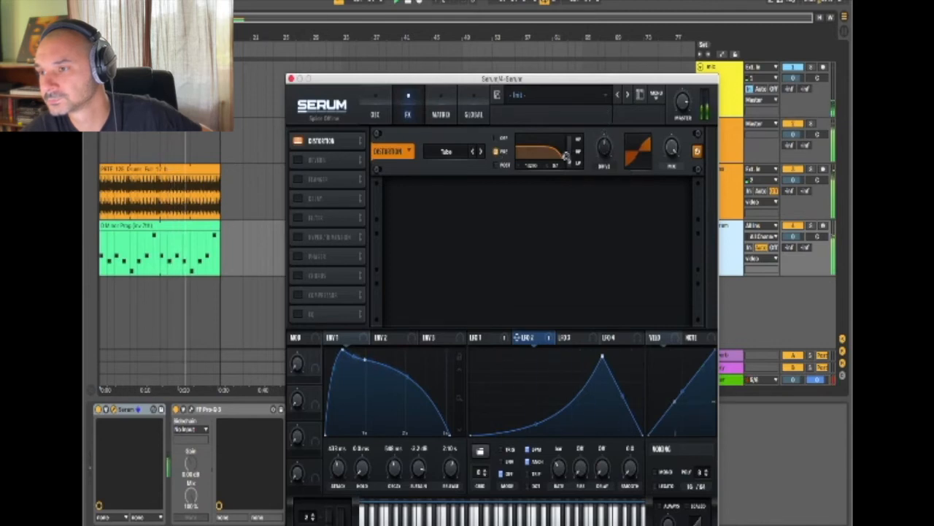
{"action": "mouse_move", "coordinate": [556, 160]}
{"action": "left_mouse_down"}
{"action": "mouse_move", "coordinate": [549, 148]}
{"action": "mouse_move", "coordinate": [560, 147]}
{"action": "left_mouse_up"}
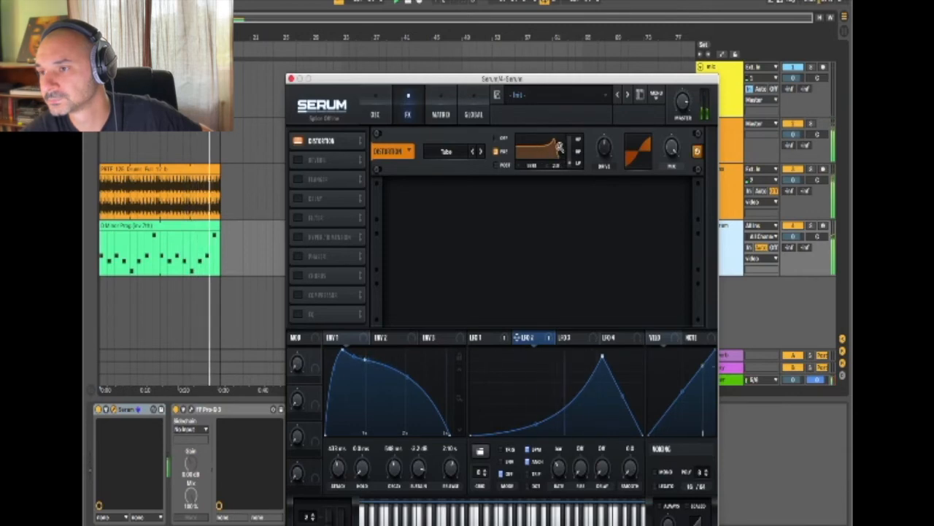
{"action": "left_click_drag", "start_coordinate": [557, 147], "coordinate": [543, 155]}
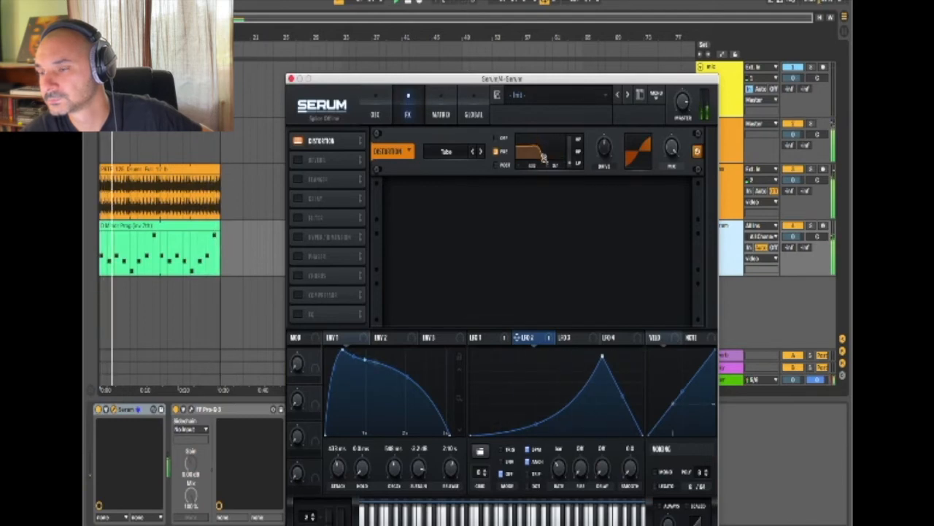
{"action": "left_click_drag", "start_coordinate": [546, 159], "coordinate": [554, 161]}
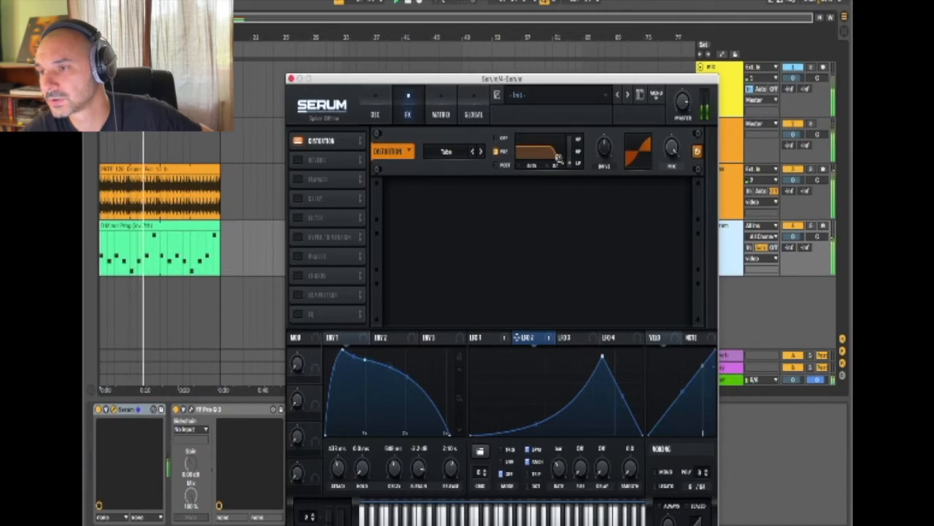
Switch the Reverb back on behind the Distortion
{"action": "left_click", "coordinate": [308, 159]}
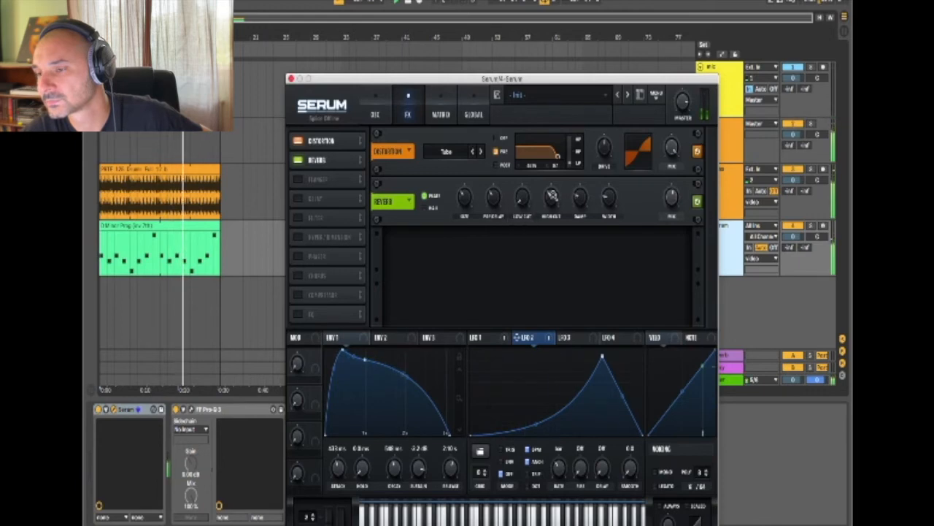
Raise the Reverb's low cut, readjust its high cut and fine-tune its mix
{"action": "left_click_drag", "start_coordinate": [552, 196], "coordinate": [555, 181]}
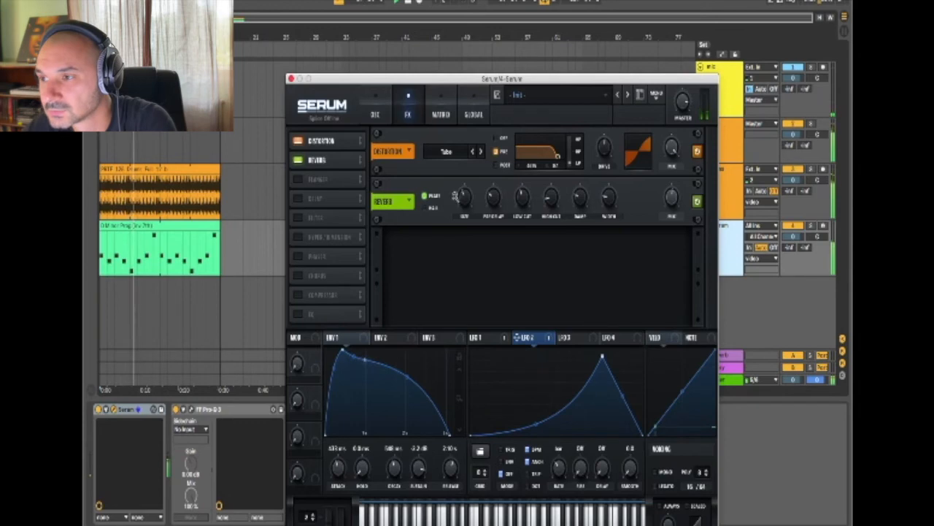
{"action": "mouse_move", "coordinate": [669, 198]}
{"action": "left_mouse_down"}
{"action": "mouse_move", "coordinate": [672, 178]}
{"action": "mouse_move", "coordinate": [666, 213]}
{"action": "left_mouse_up"}
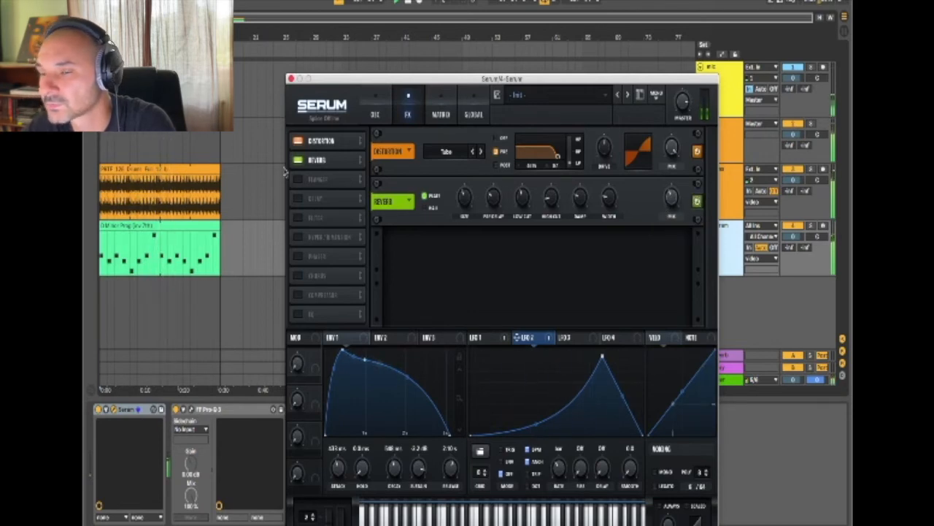
Switch on the Flanger behind the Reverb, sync it to BPM and set its rate
{"action": "left_click", "coordinate": [297, 179]}
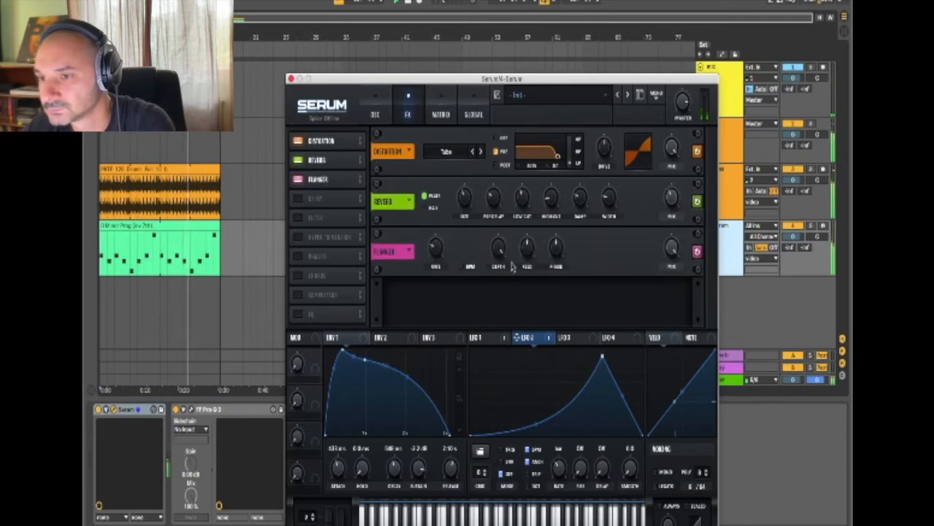
{"action": "left_click_drag", "start_coordinate": [437, 248], "coordinate": [437, 237]}
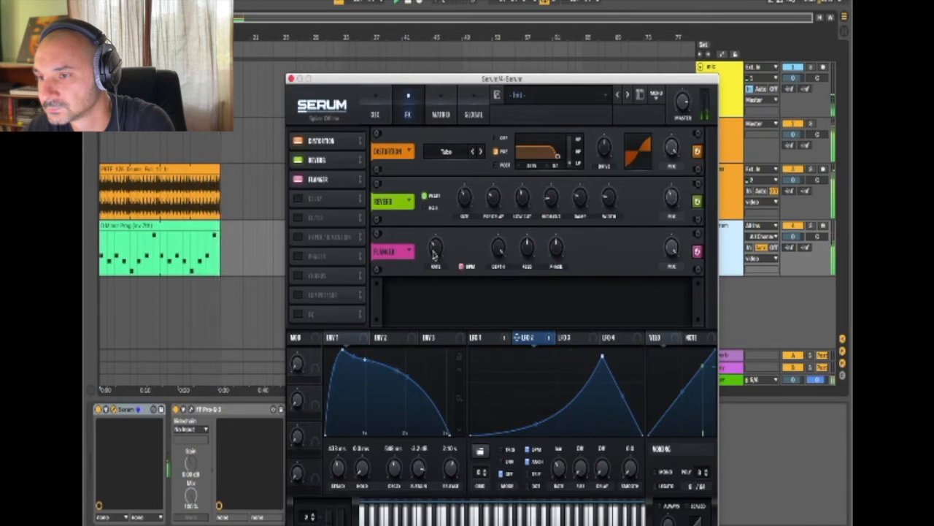
{"action": "left_click_drag", "start_coordinate": [435, 252], "coordinate": [441, 235]}
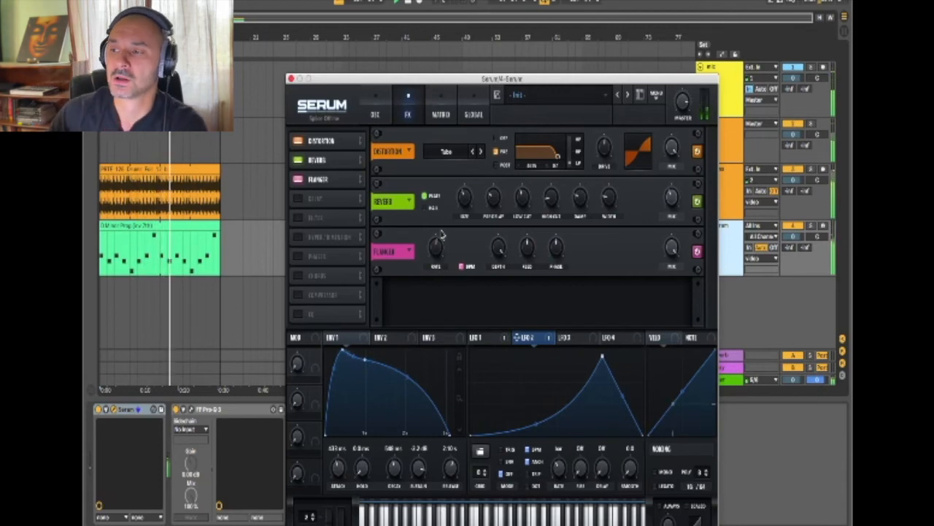
{"action": "mouse_move", "coordinate": [437, 248]}
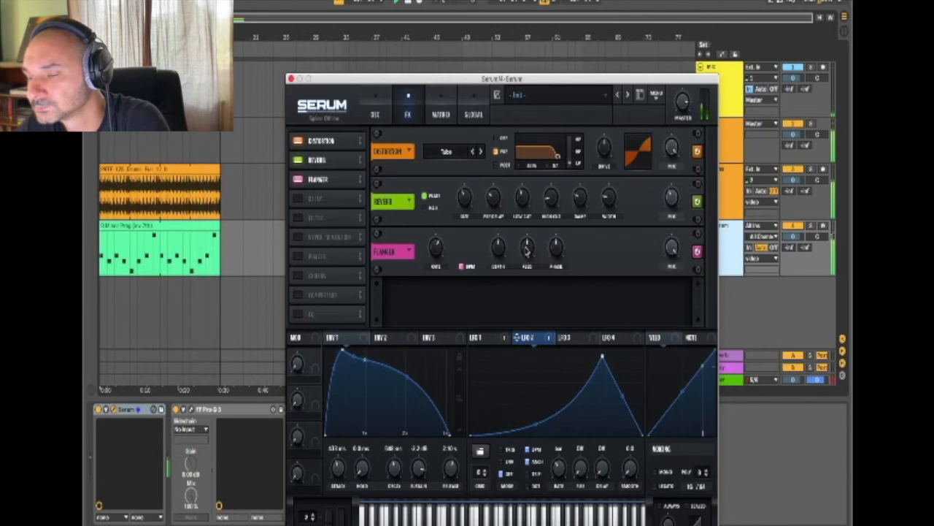
Shape the Flanger by adjusting its feedback and rate, lowering its phase and reducing its depth
{"action": "left_click_drag", "start_coordinate": [527, 247], "coordinate": [522, 263]}
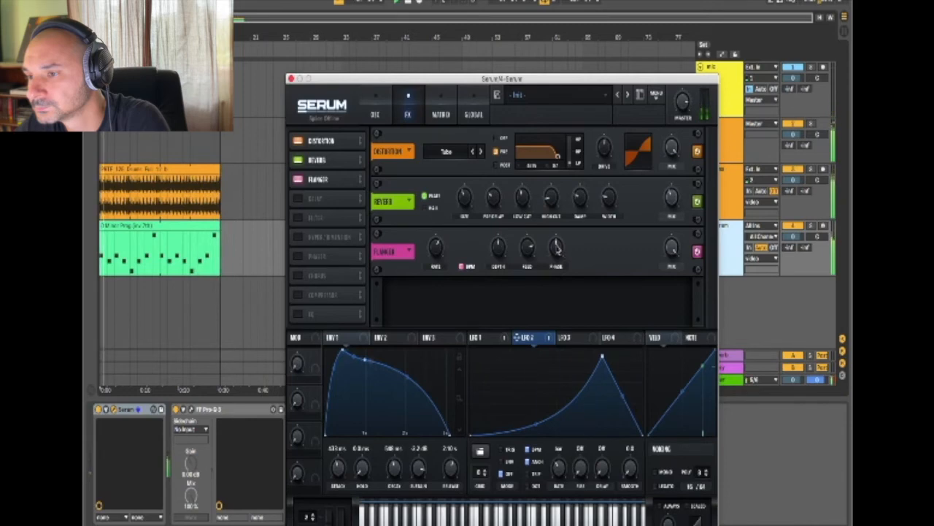
{"action": "left_click_drag", "start_coordinate": [557, 248], "coordinate": [555, 283]}
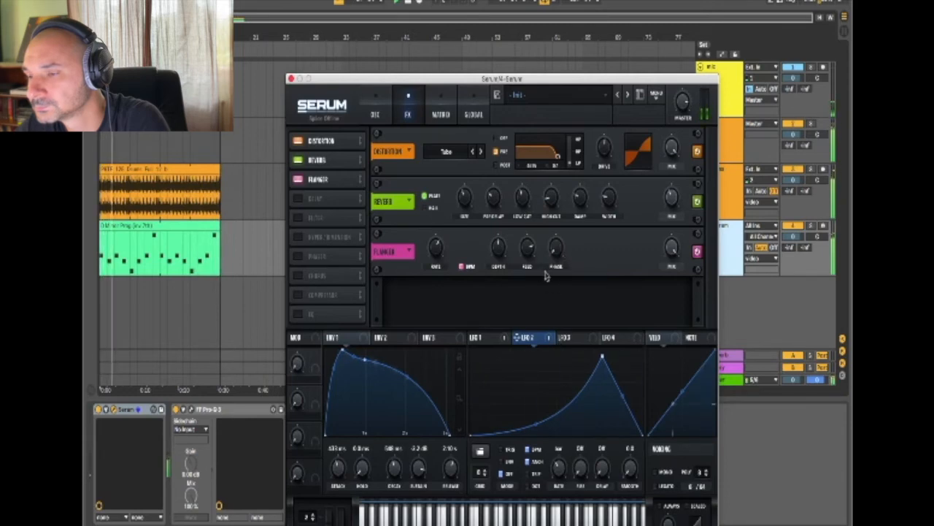
{"action": "left_click_drag", "start_coordinate": [501, 252], "coordinate": [502, 227]}
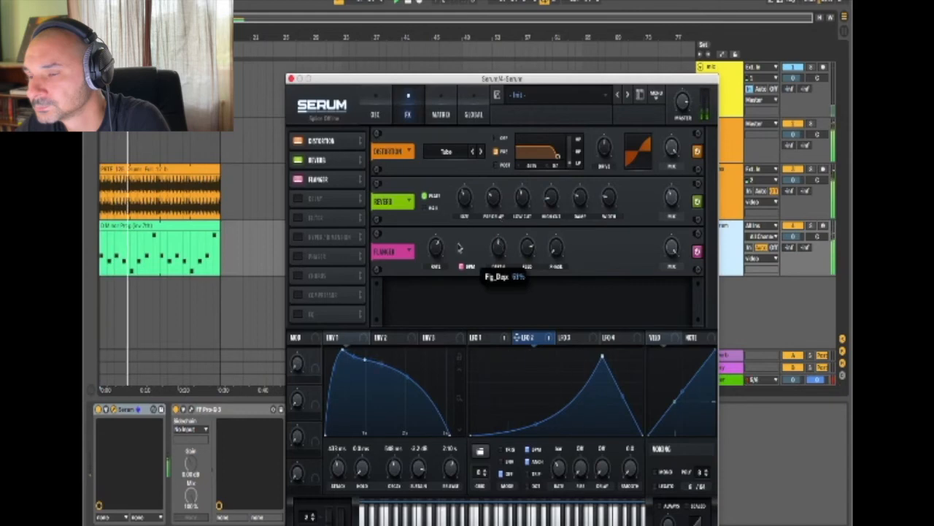
{"action": "left_click_drag", "start_coordinate": [435, 248], "coordinate": [433, 261]}
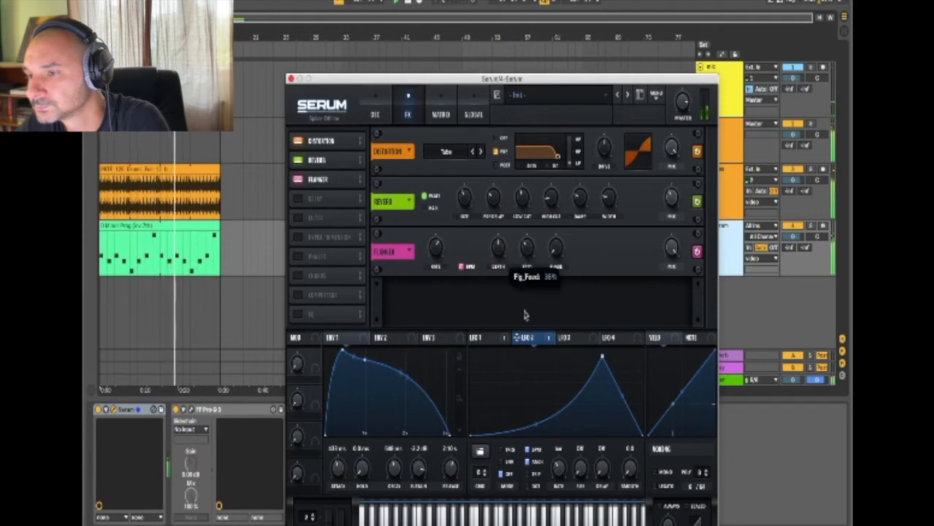
{"action": "mouse_move", "coordinate": [498, 247]}
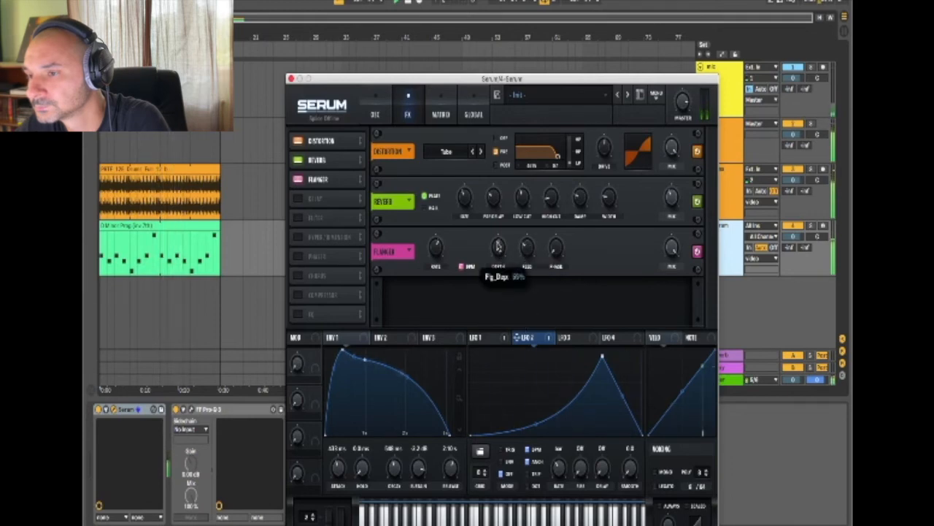
{"action": "left_click_drag", "start_coordinate": [503, 249], "coordinate": [511, 334]}
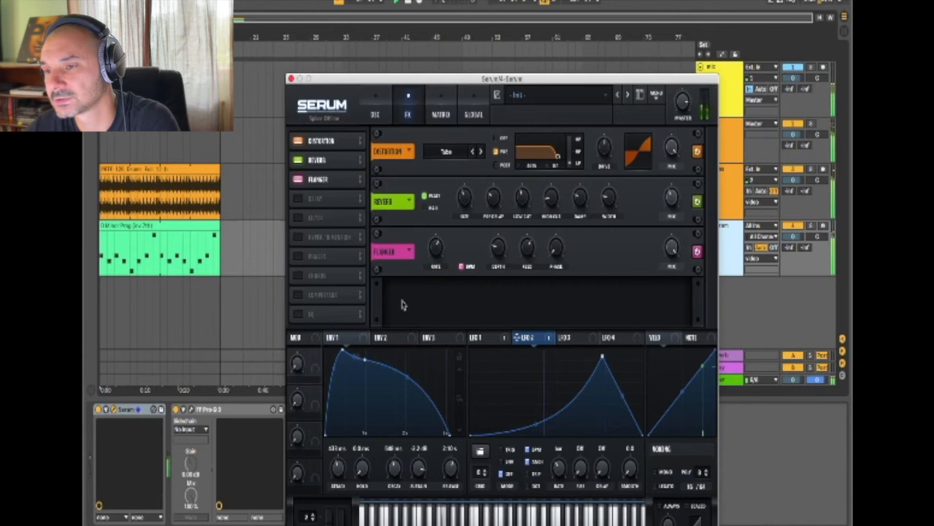
Reorder the effects chain to Flanger, Distortion, Reverb and stop playback
{"action": "left_click_drag", "start_coordinate": [321, 140], "coordinate": [334, 189]}
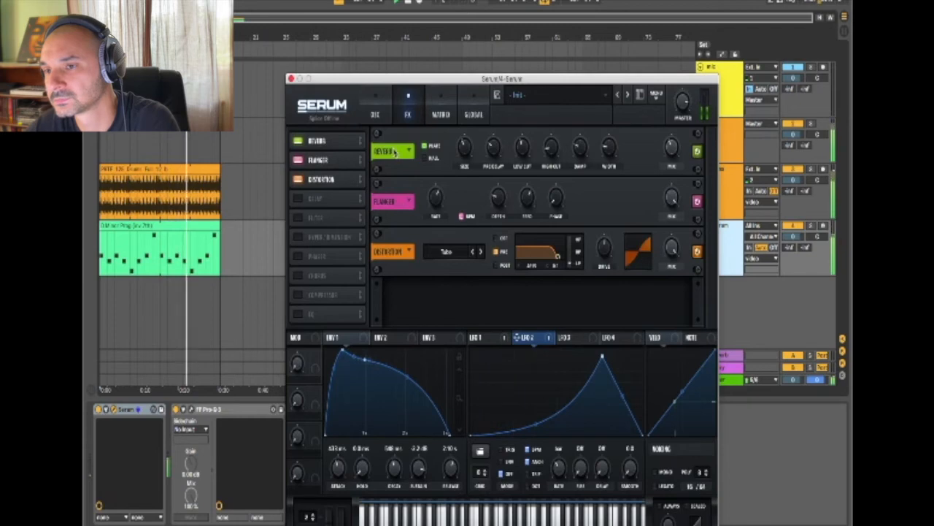
{"action": "left_click_drag", "start_coordinate": [316, 140], "coordinate": [329, 181]}
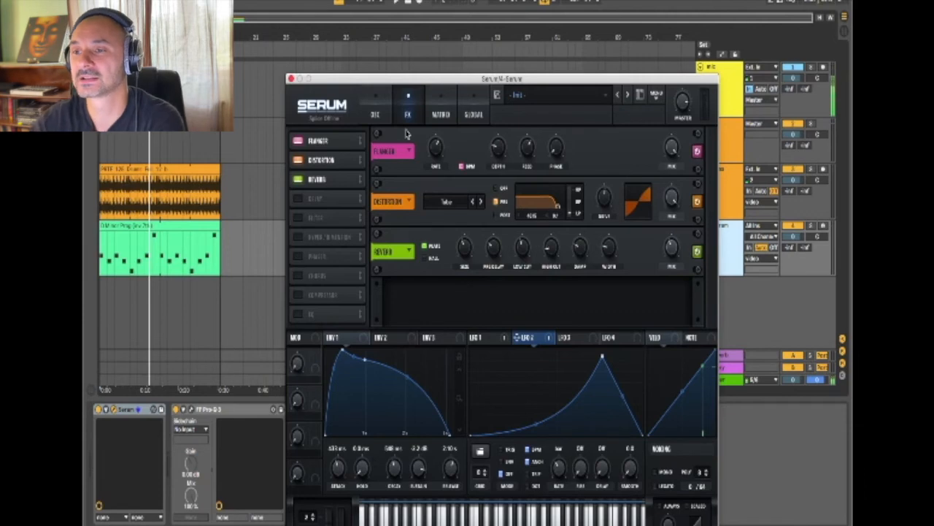
{"action": "left_click", "coordinate": [410, 2]}
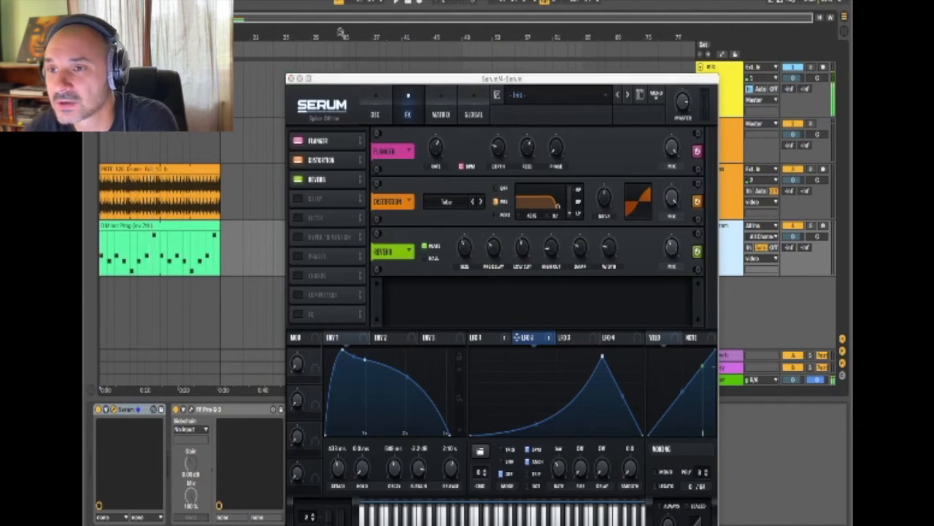
Reopen Serum on its oscillator page and bring up LFO 3 for editing with the loop playing
{"action": "left_click", "coordinate": [290, 78]}
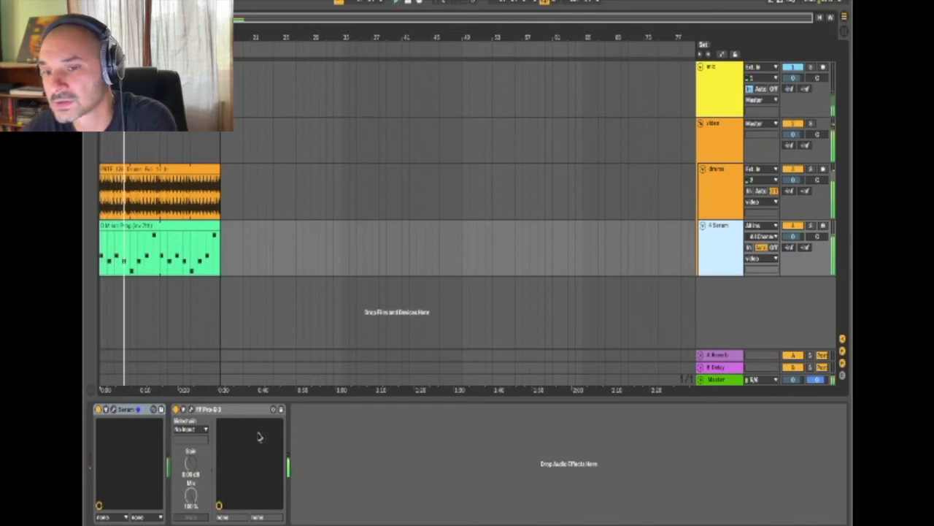
{"action": "left_click", "coordinate": [114, 409]}
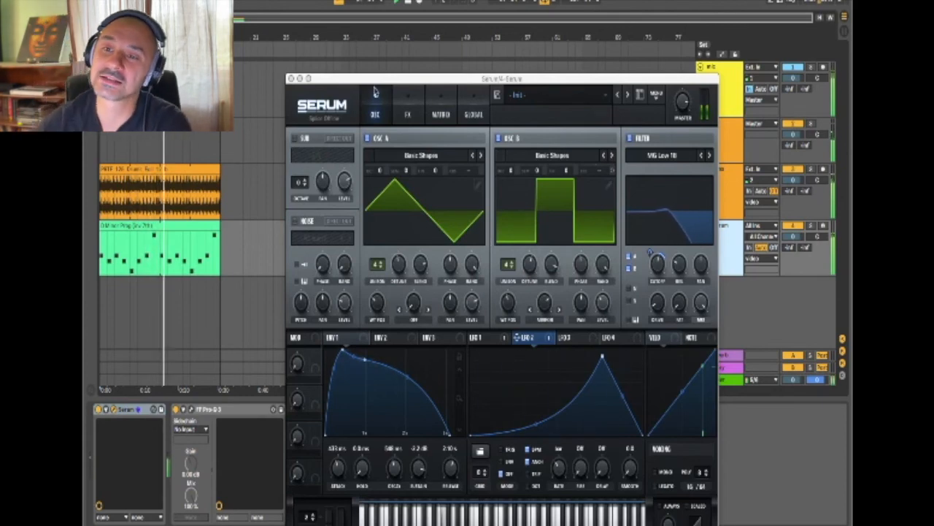
{"action": "left_click", "coordinate": [409, 2]}
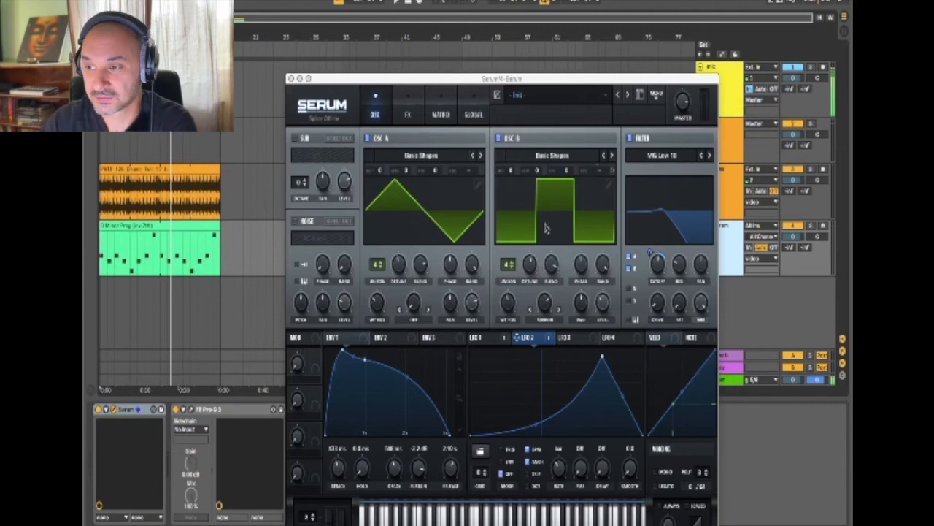
{"action": "left_click", "coordinate": [586, 341]}
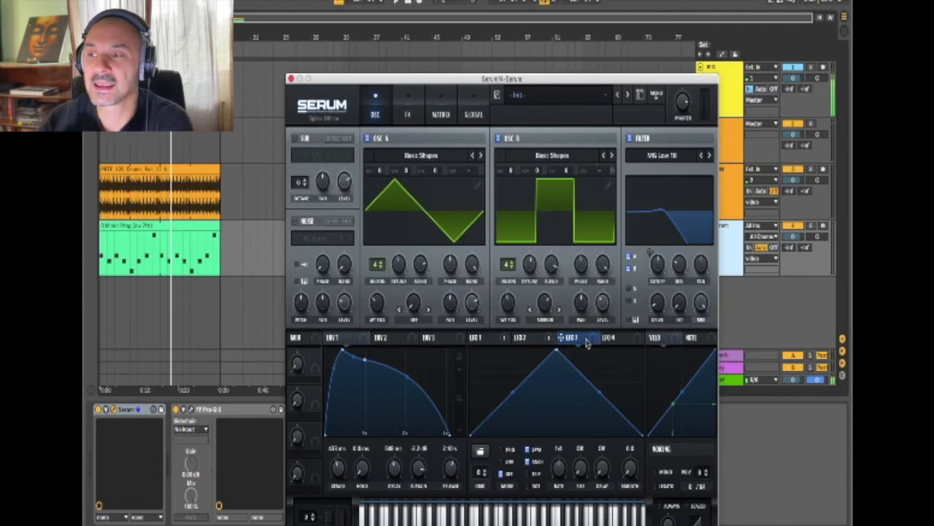
{"action": "key", "text": "space"}
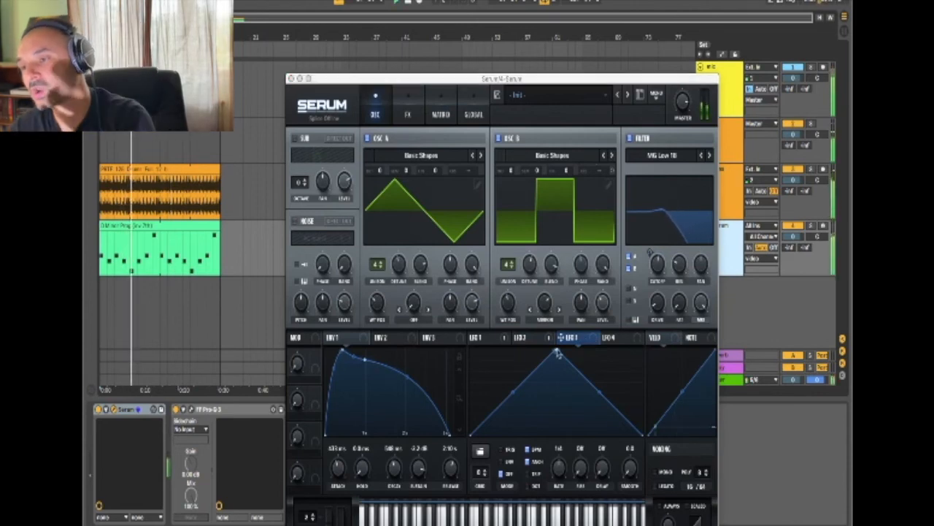
{"action": "left_click_drag", "start_coordinate": [513, 391], "coordinate": [537, 369]}
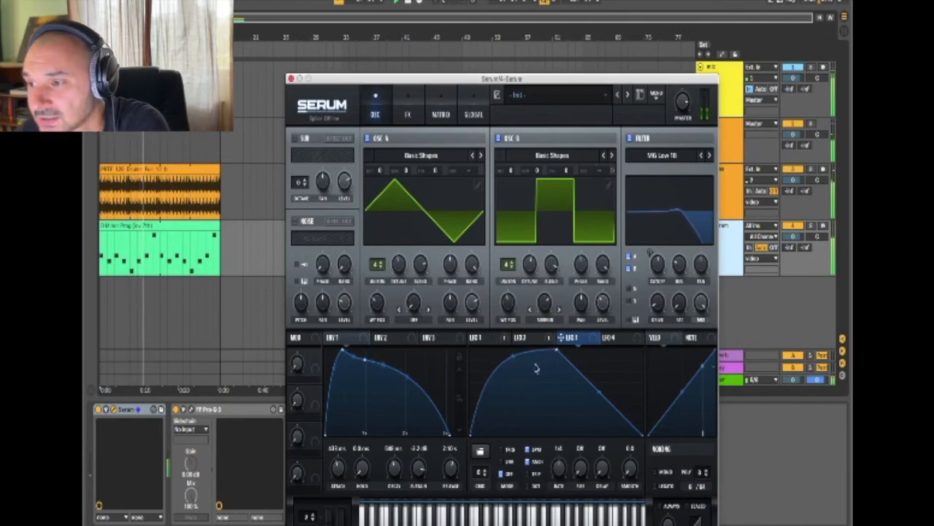
{"action": "left_click", "coordinate": [479, 451]}
{"action": "mouse_move", "coordinate": [517, 456]}
{"action": "left_click", "coordinate": [557, 524]}
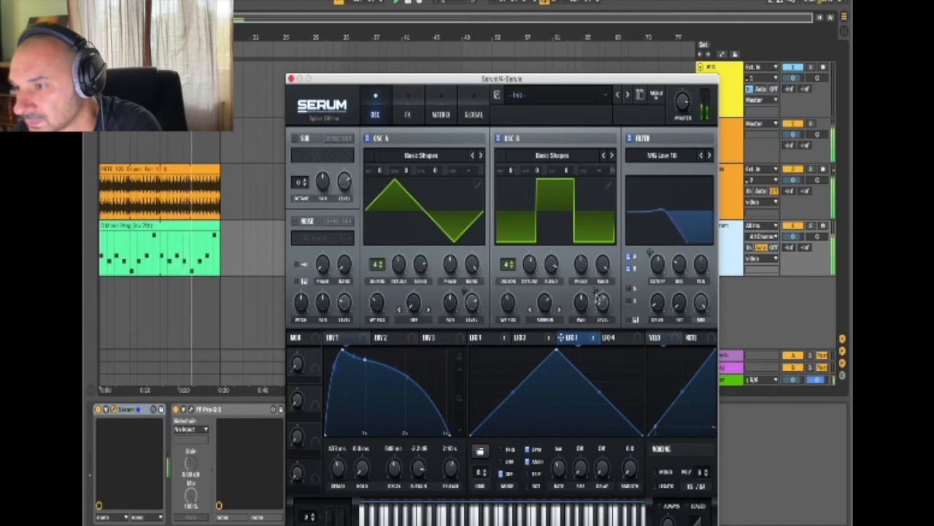
Assign LFO 3 to the levels of Osc A and Osc B and adjust its rate and smoothing
{"action": "right_click", "coordinate": [603, 307]}
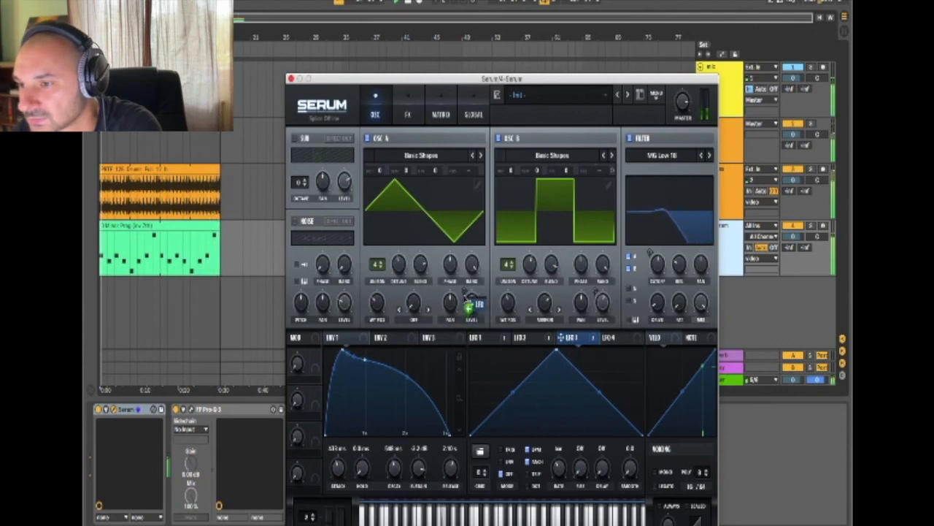
{"action": "left_click_drag", "start_coordinate": [559, 337], "coordinate": [604, 307]}
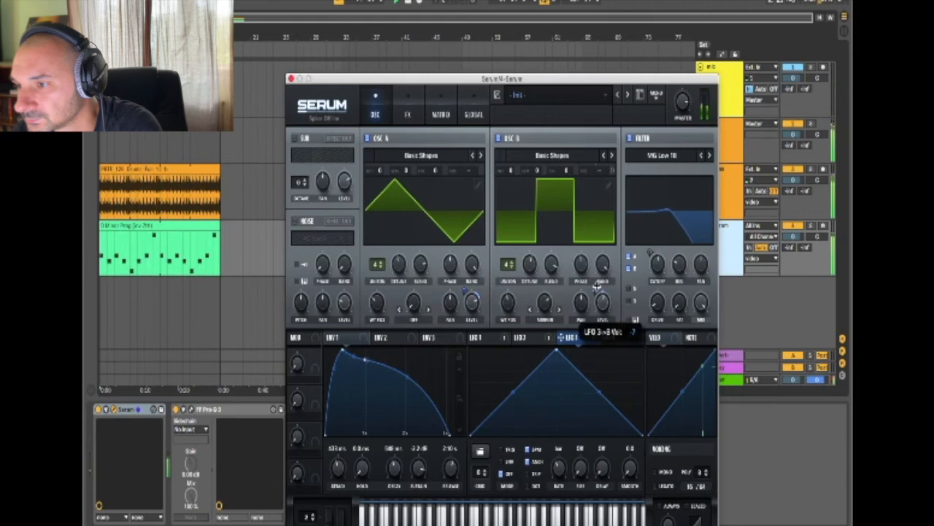
{"action": "left_click_drag", "start_coordinate": [559, 467], "coordinate": [558, 464]}
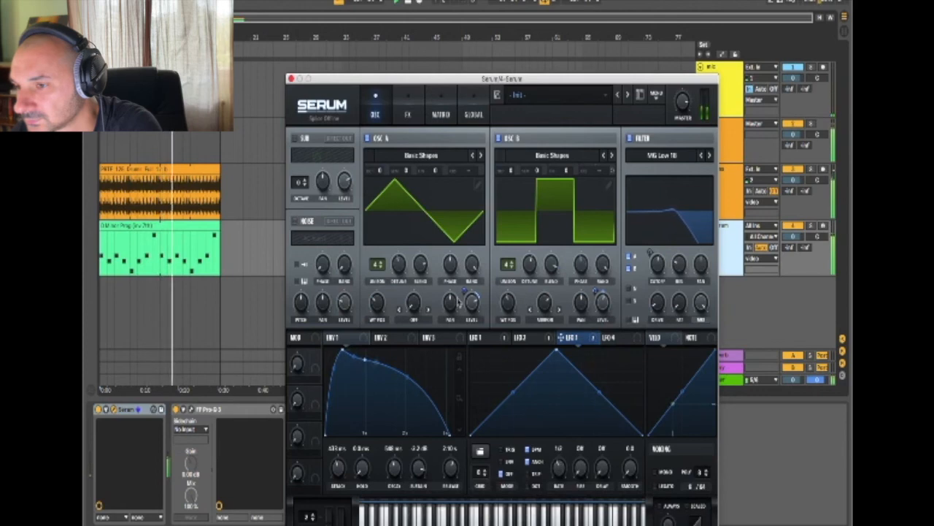
{"action": "left_click_drag", "start_coordinate": [559, 466], "coordinate": [559, 454]}
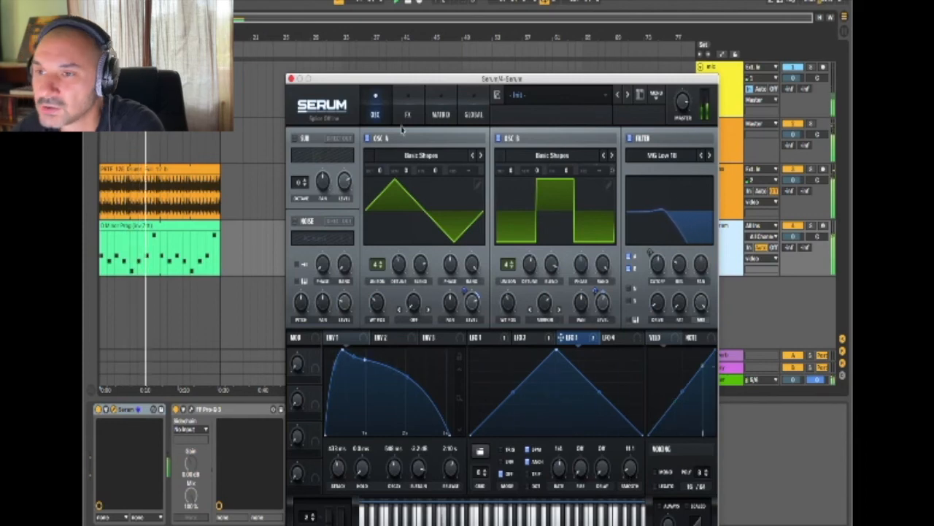
{"action": "left_click", "coordinate": [408, 3]}
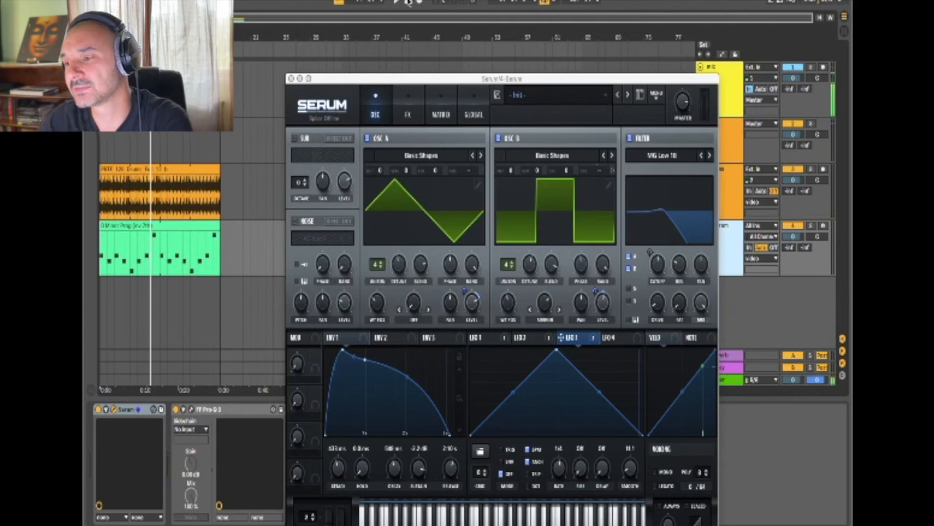
Readjust LFO 3's modulation amounts on the Osc A and Osc B levels, increase its smoothing and lower its peak to about half height
{"action": "left_click", "coordinate": [409, 2]}
{"action": "left_click", "coordinate": [397, 2]}
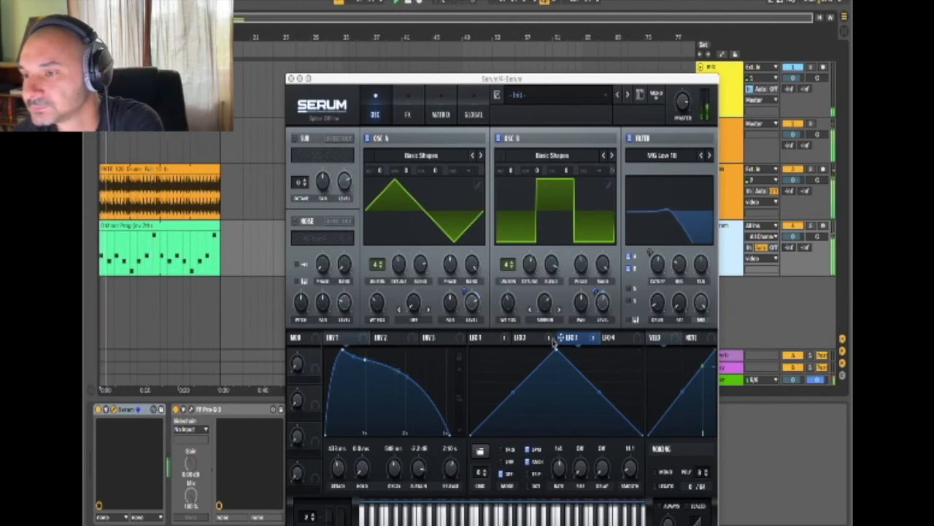
{"action": "mouse_move", "coordinate": [472, 303]}
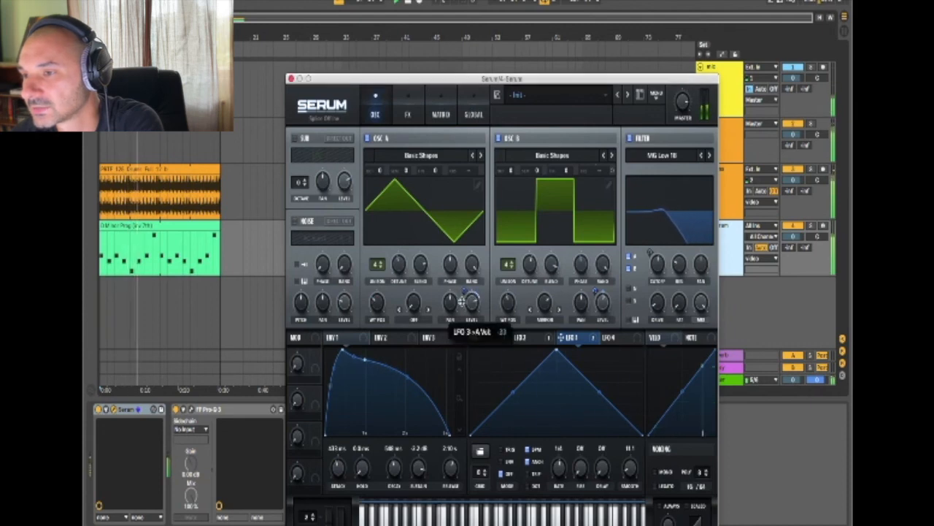
{"action": "mouse_move", "coordinate": [593, 300]}
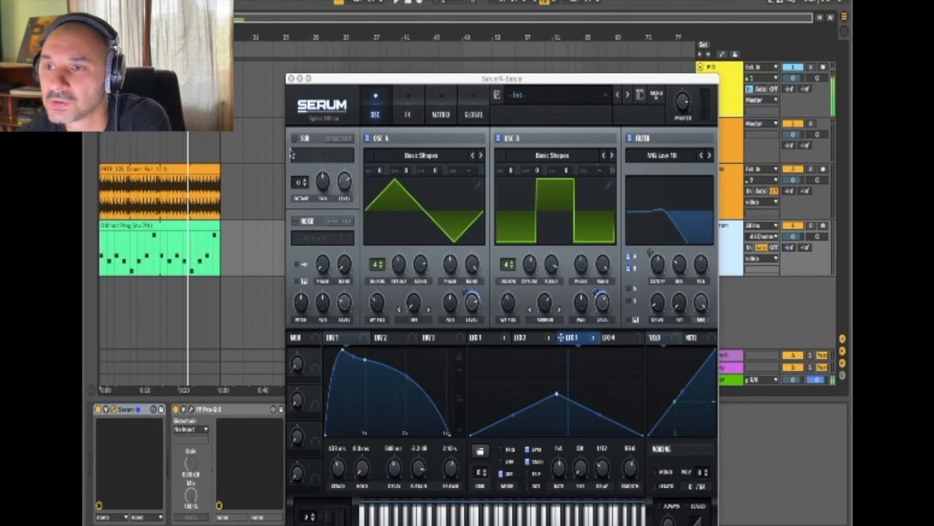
Close the synth window and load the CLA-2A (s) compressor onto the video track
{"action": "left_click", "coordinate": [289, 78]}
{"action": "left_click", "coordinate": [723, 145]}
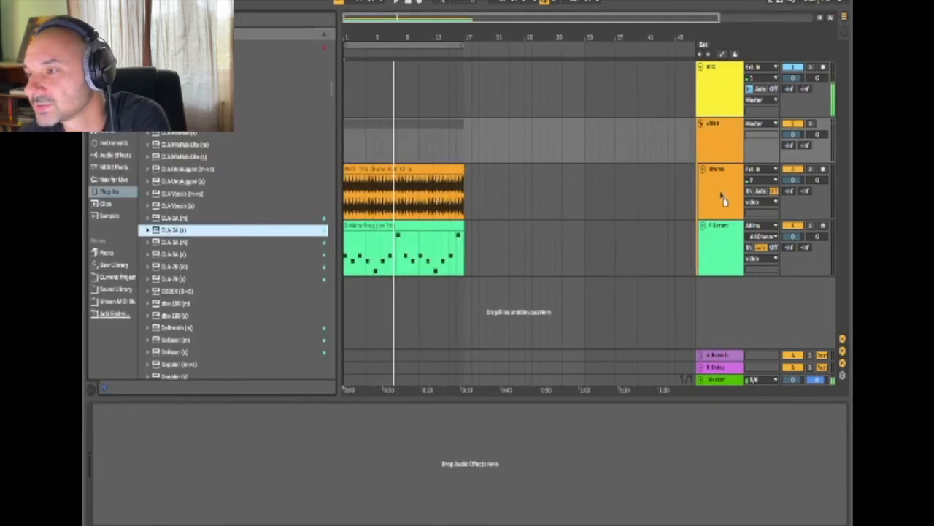
{"action": "left_click_drag", "start_coordinate": [712, 143], "coordinate": [681, 139]}
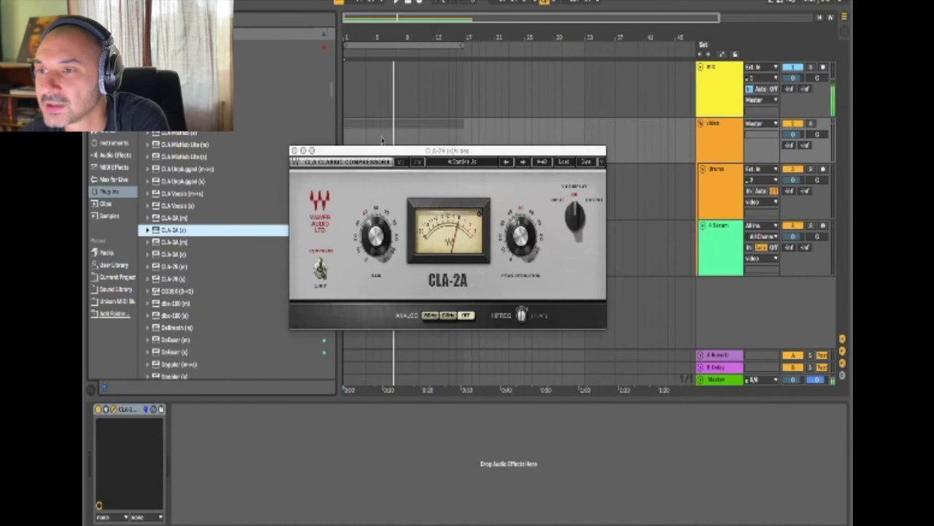
Play the loop and adjust the CLA-2A's peak reduction on the video track
{"action": "left_click", "coordinate": [398, 2]}
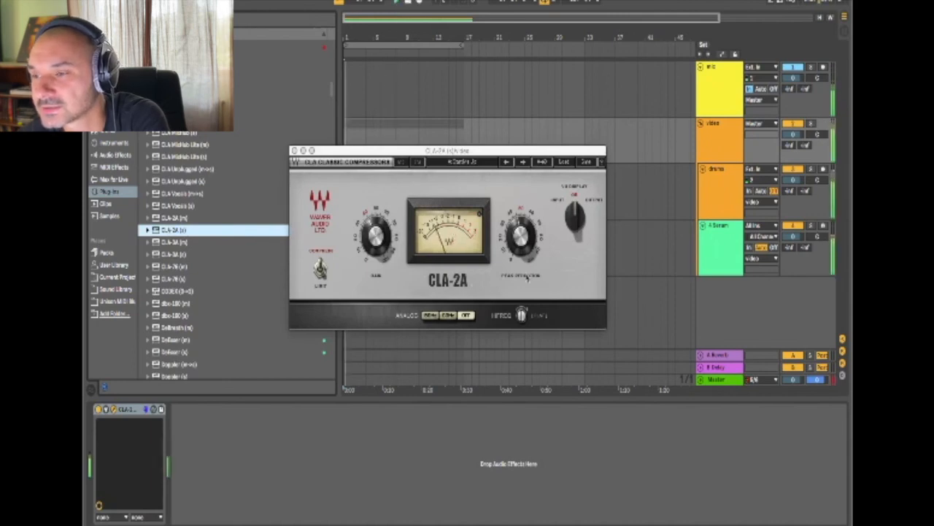
{"action": "mouse_move", "coordinate": [374, 235]}
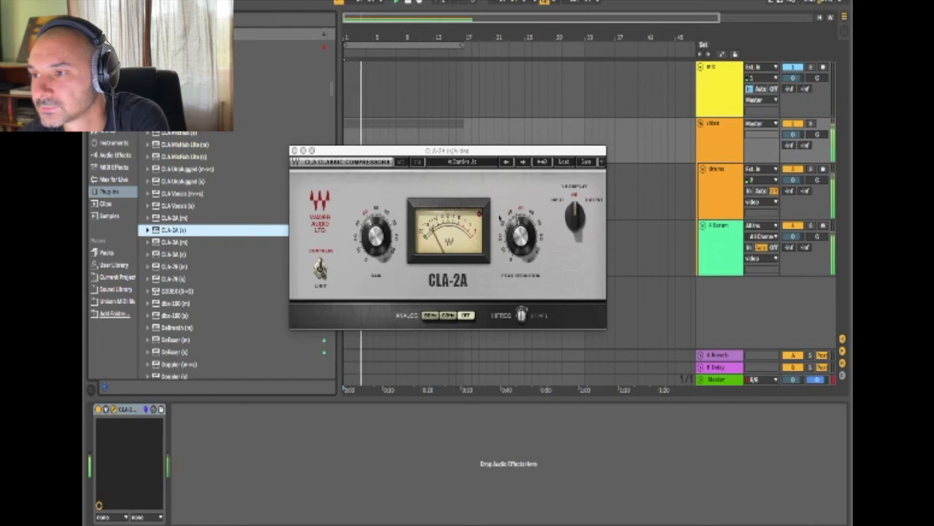
{"action": "left_click_drag", "start_coordinate": [521, 235], "coordinate": [521, 230]}
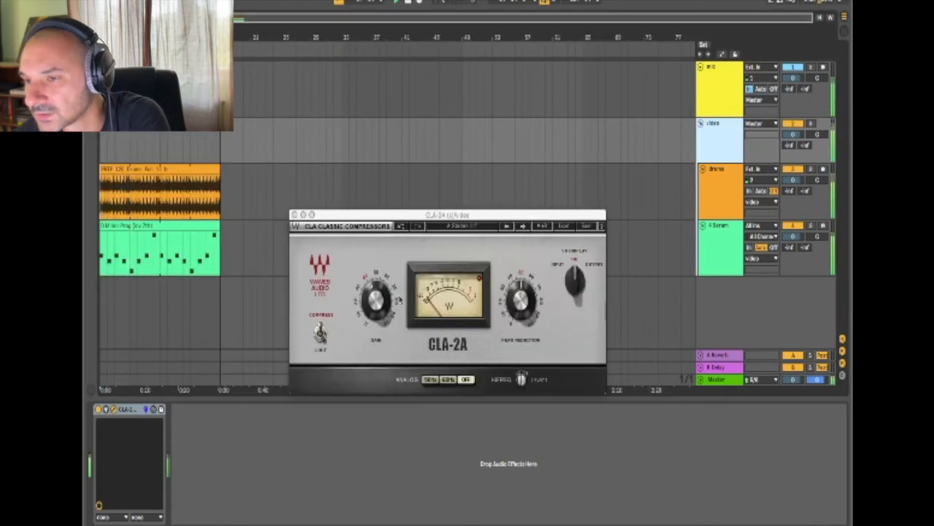
Balance the CLA-2A's gain and peak reduction on the video track while the loop plays, and close the compressor window
{"action": "left_click_drag", "start_coordinate": [376, 296], "coordinate": [375, 294]}
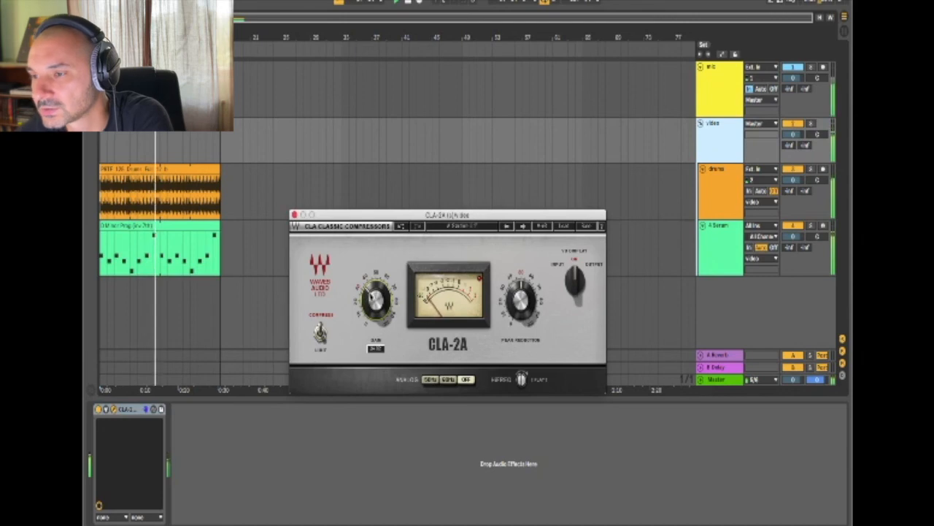
{"action": "left_click_drag", "start_coordinate": [521, 297], "coordinate": [521, 296]}
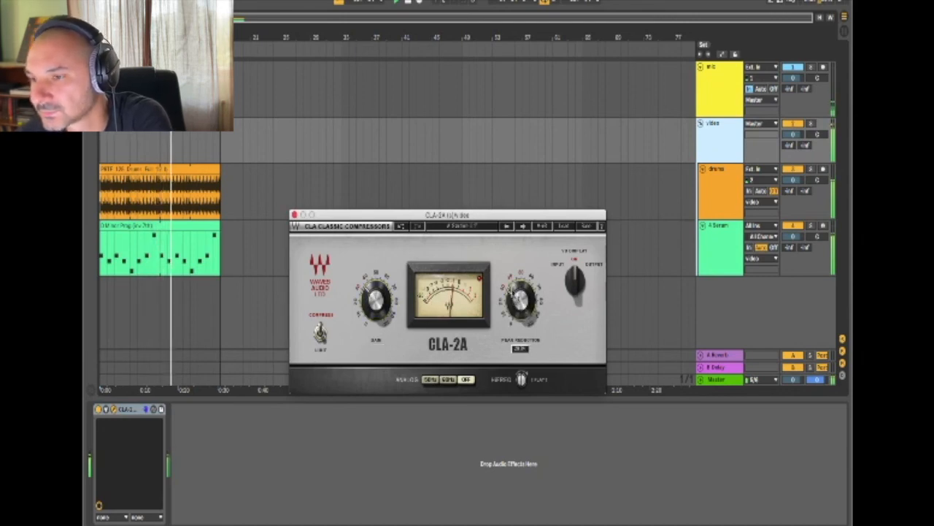
{"action": "left_click_drag", "start_coordinate": [376, 299], "coordinate": [376, 297]}
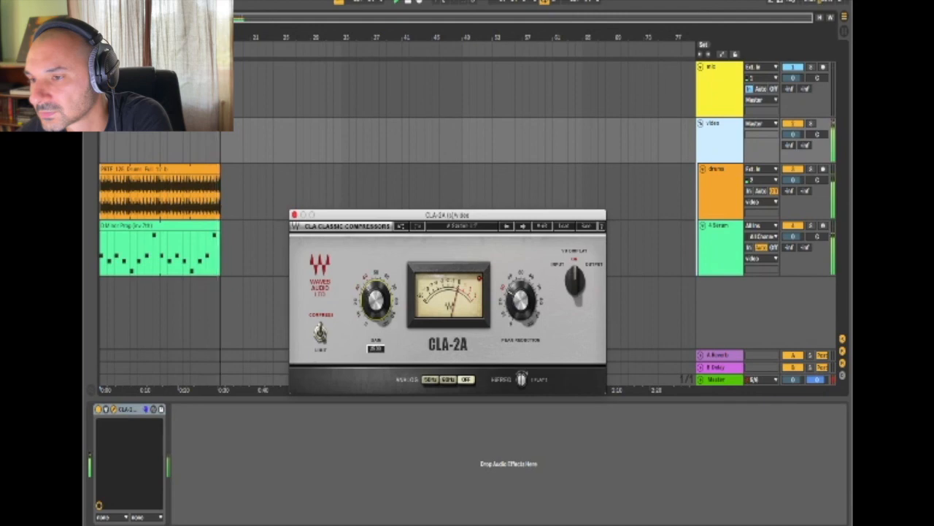
{"action": "left_click_drag", "start_coordinate": [515, 304], "coordinate": [515, 301]}
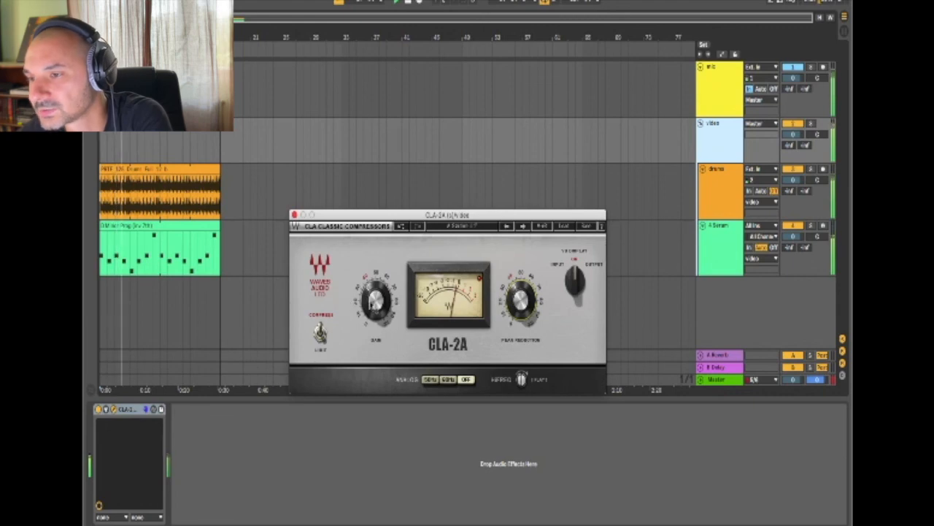
{"action": "mouse_move", "coordinate": [367, 306]}
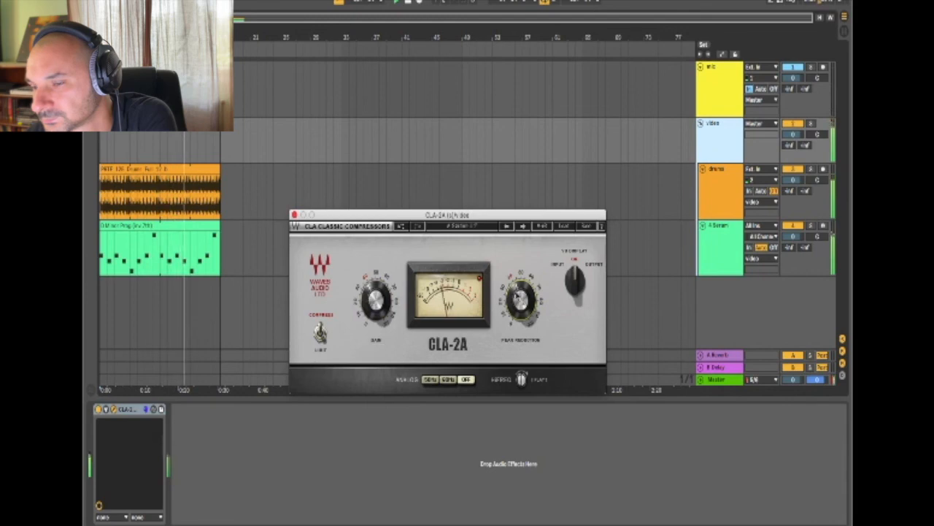
{"action": "mouse_move", "coordinate": [518, 295]}
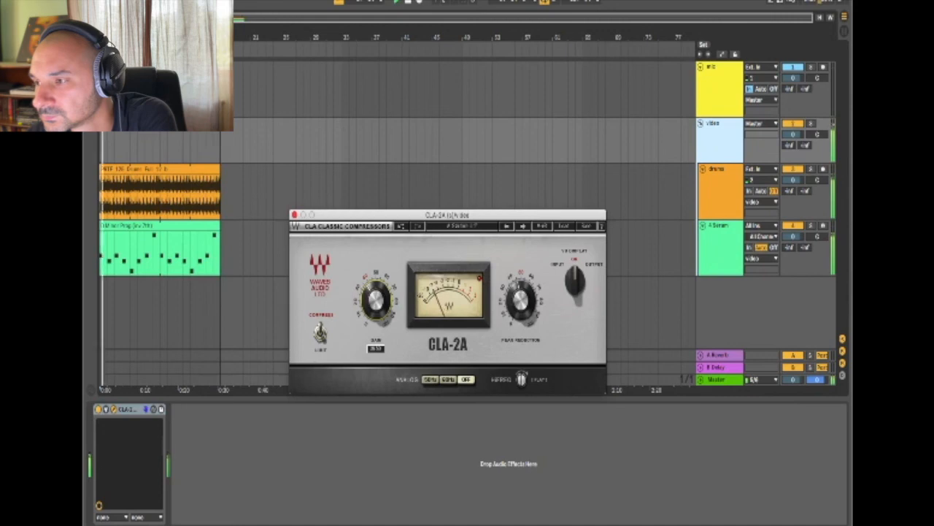
{"action": "left_click", "coordinate": [294, 214]}
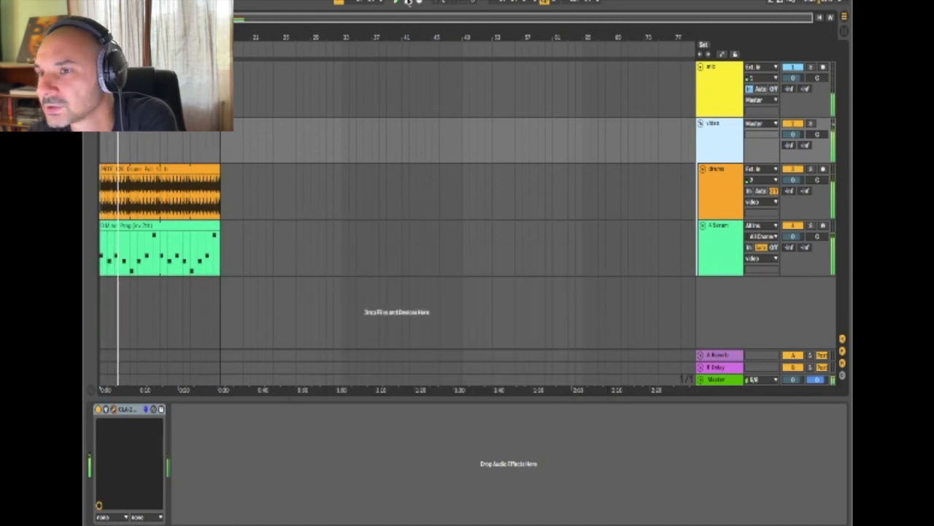